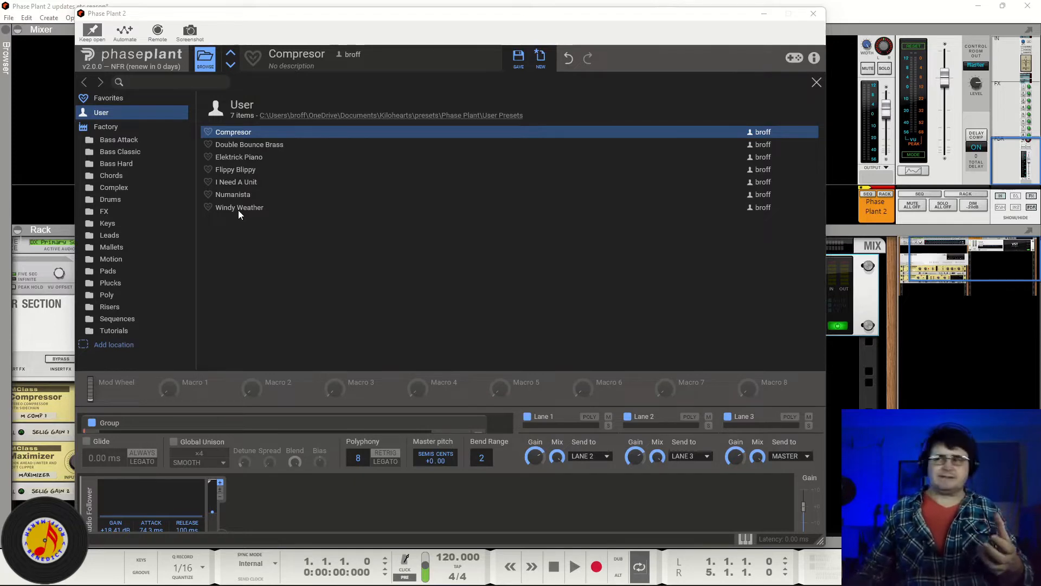
Step: Load the Compresor user preset and toggle its Gain snapin off and on to compare
double_click(238, 133)
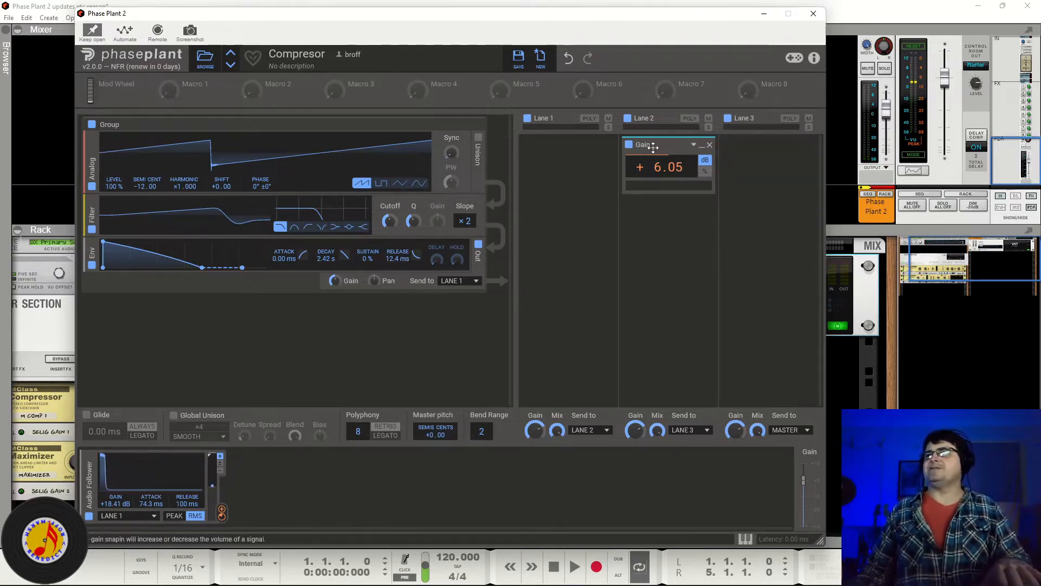
click(630, 146)
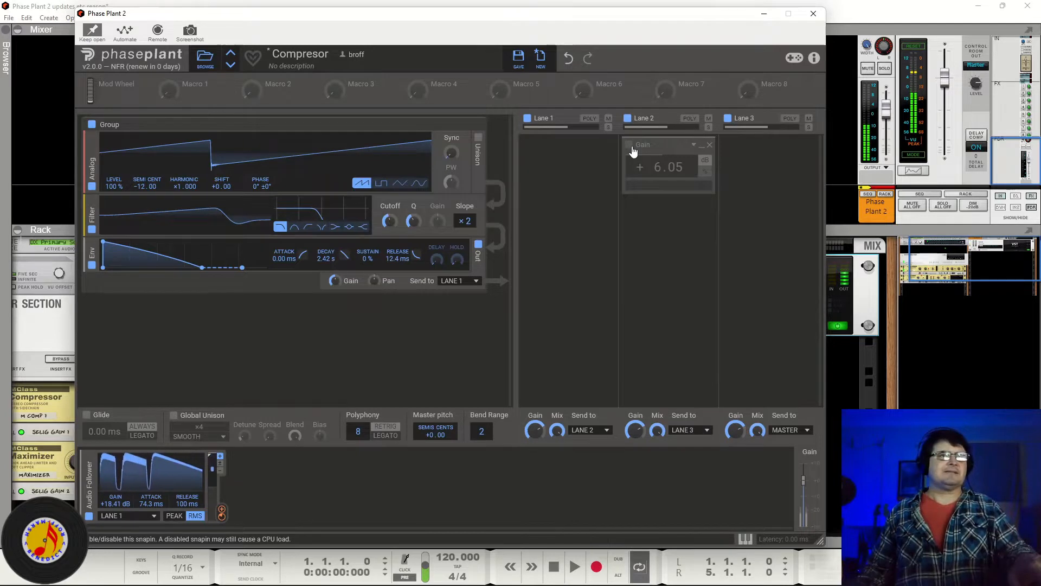
click(629, 147)
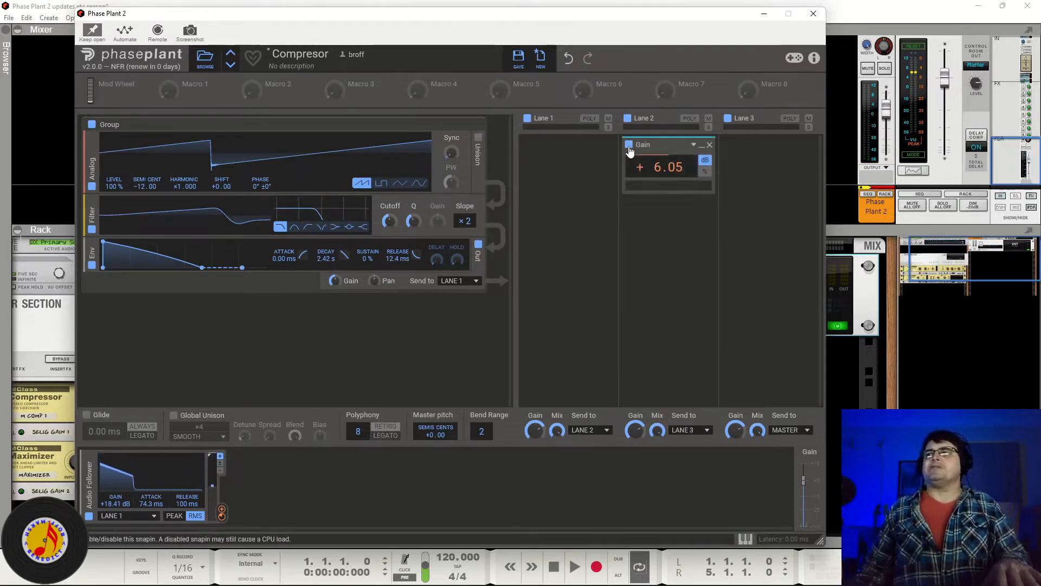
click(629, 148)
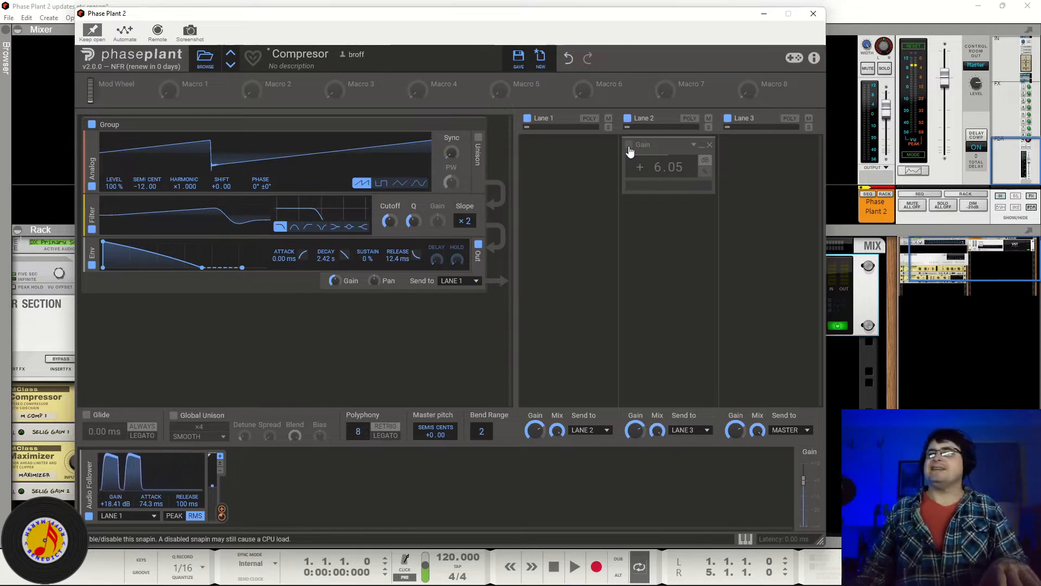
click(629, 146)
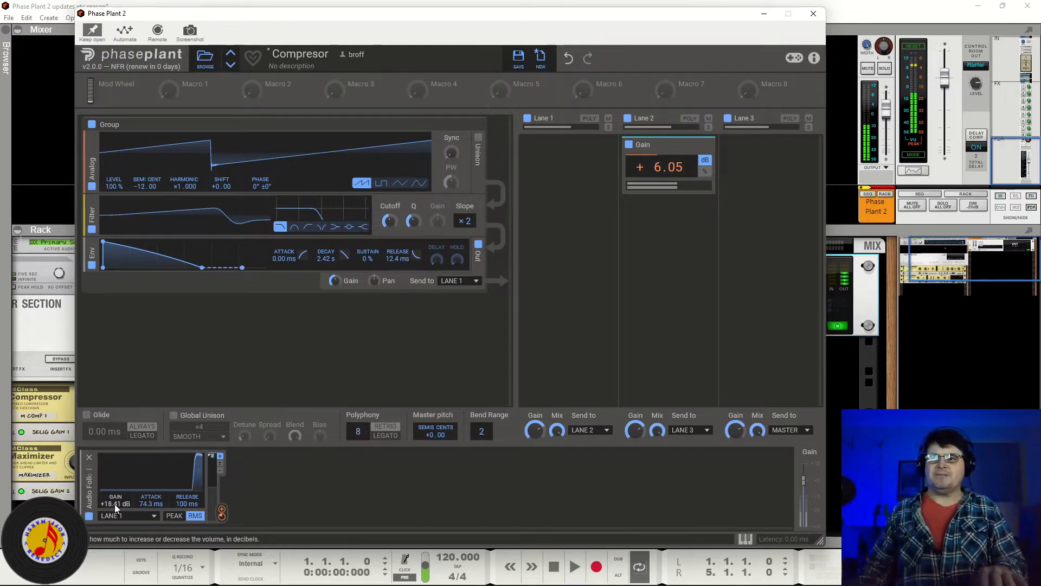
Step: Set the Audio Follower's gain to about 17.86 dB and toggle the Gain snapin off and on again
mouse_move(115, 503)
mouse_down()
mouse_move(115, 564)
mouse_move(115, 509)
mouse_up()
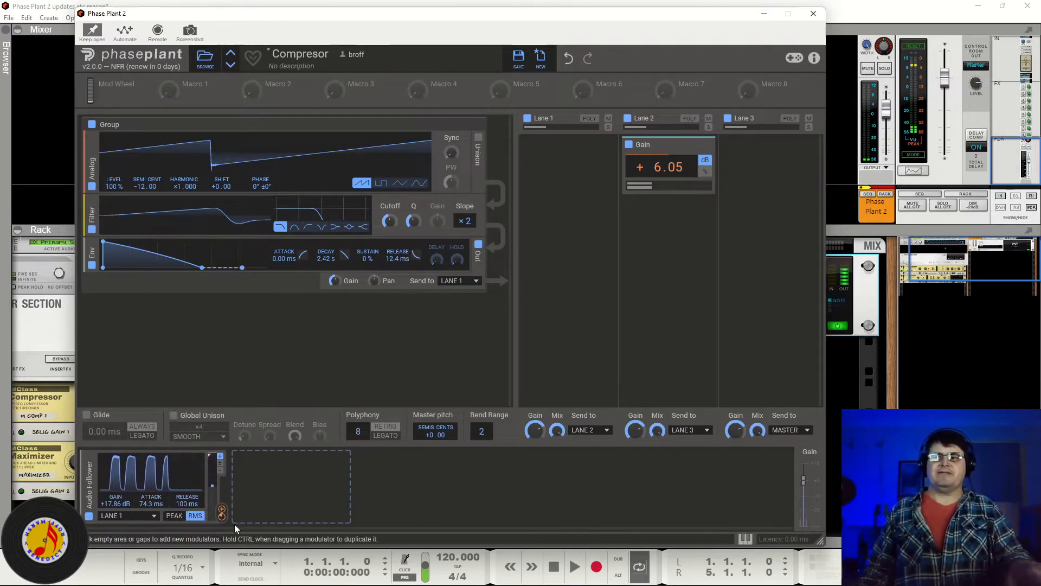
click(630, 146)
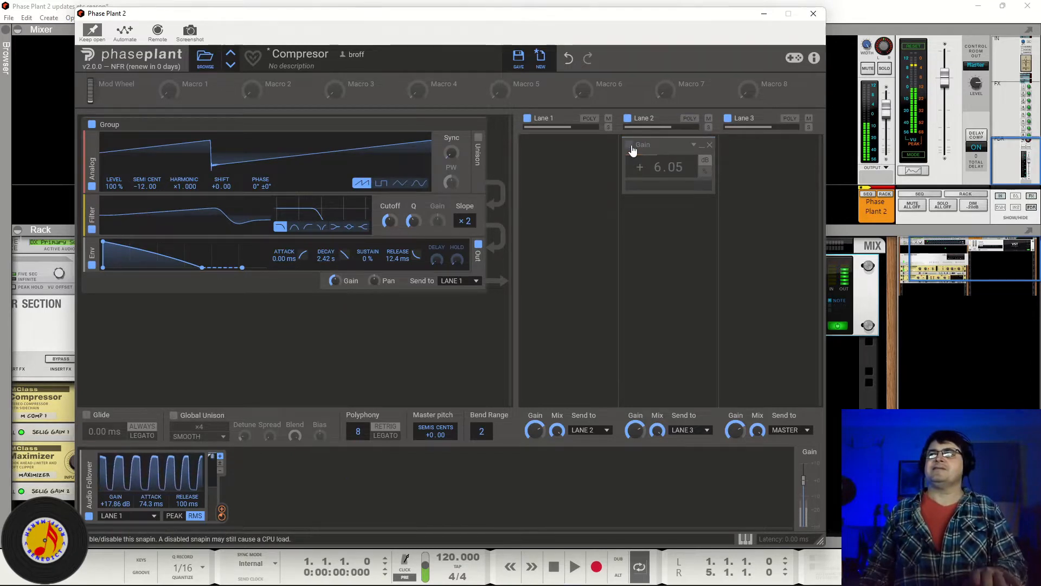
click(629, 145)
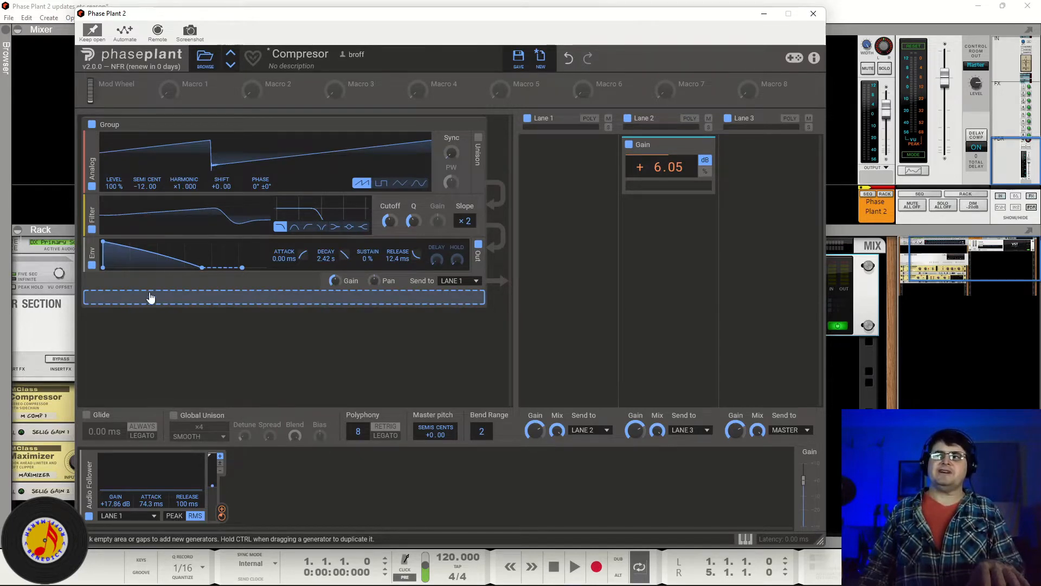
click(264, 193)
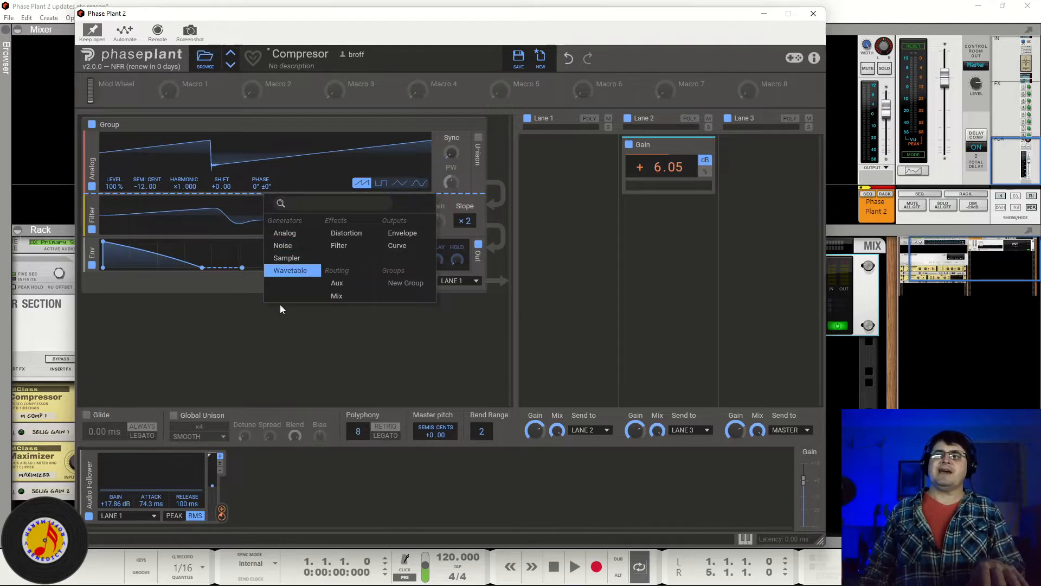
click(280, 353)
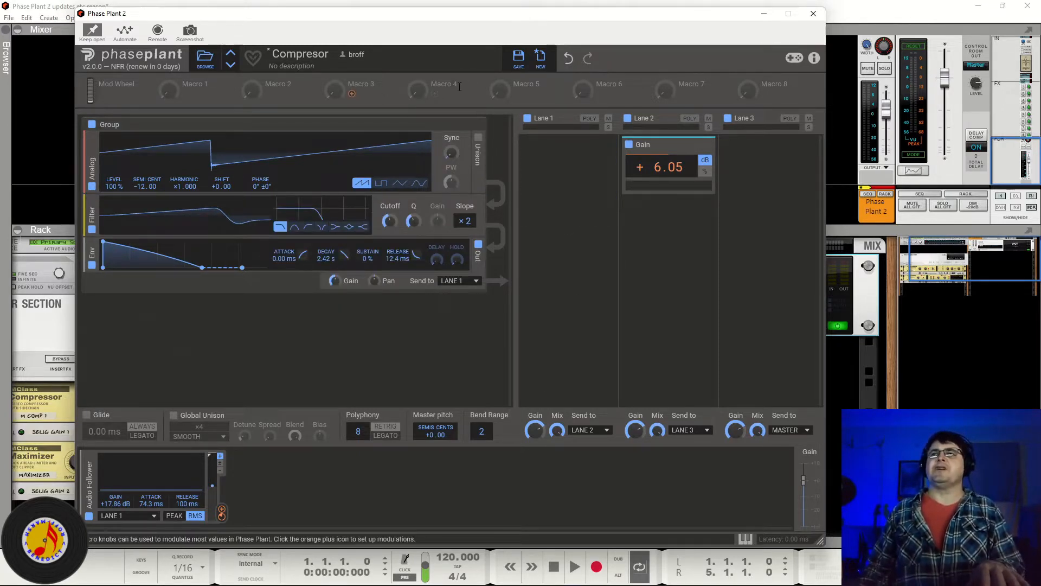
Step: Load the Double Bounce Brass preset and disable Lane 2
click(231, 67)
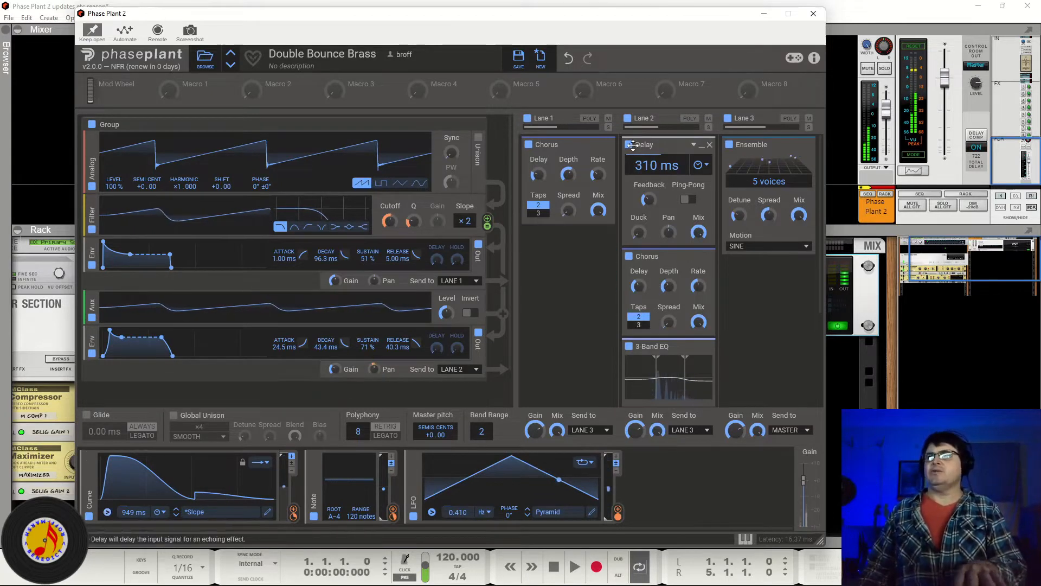
click(628, 119)
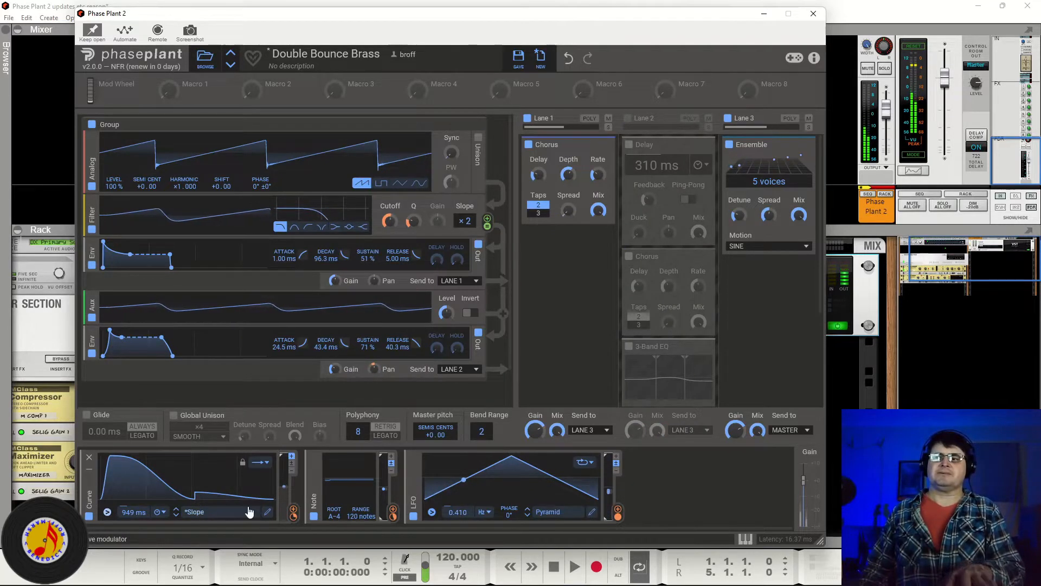
Step: Open the Curve modulator in the Curve Editor, review its loop mode options, and close the editor
click(268, 514)
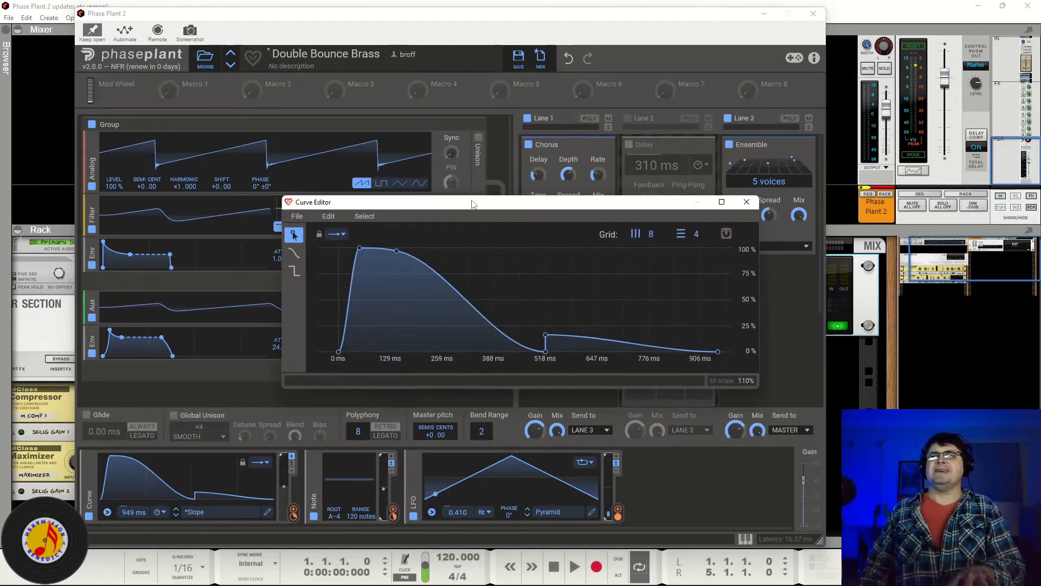
drag(469, 201, 417, 209)
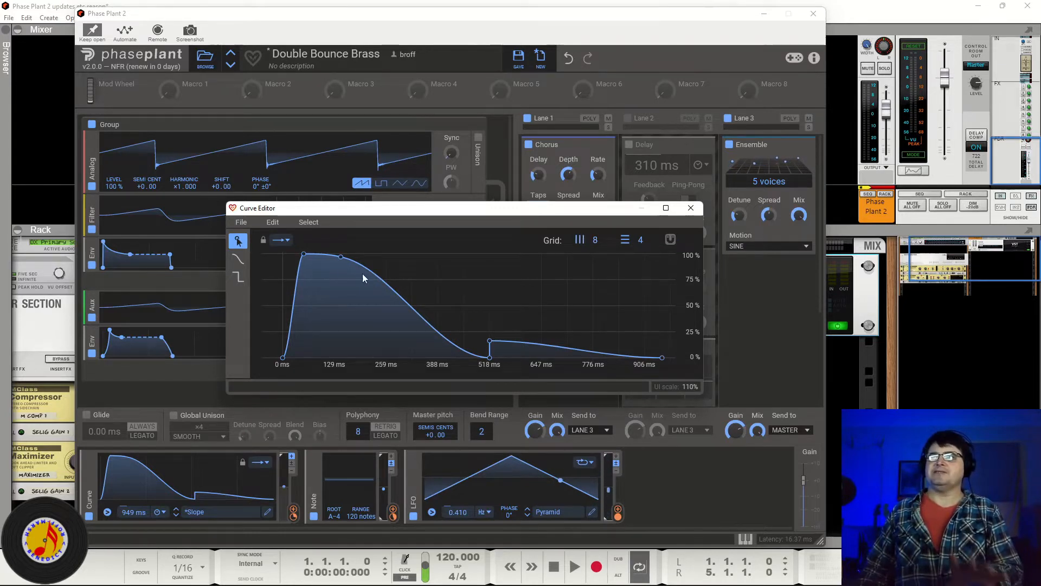
click(280, 241)
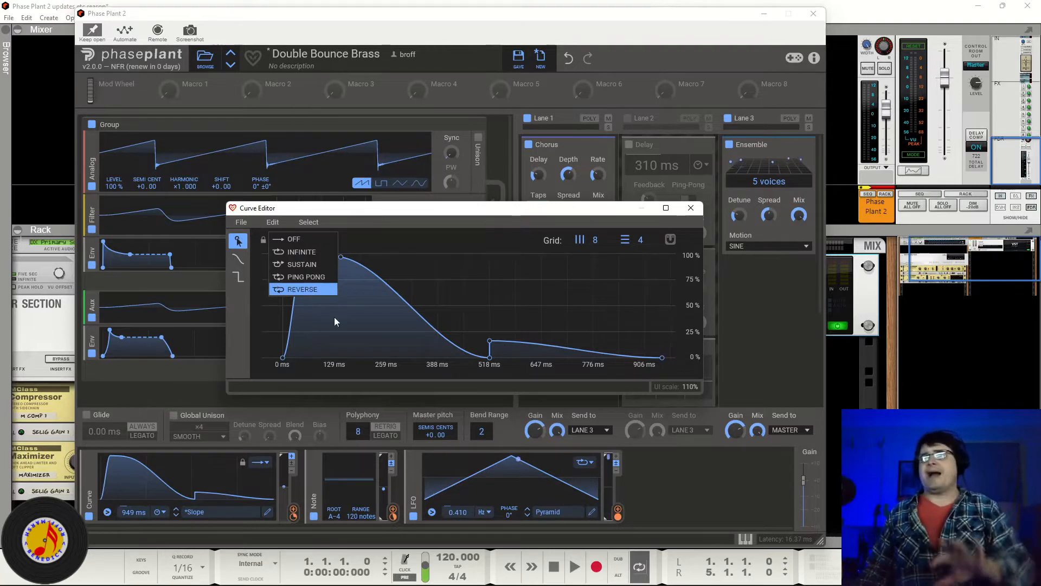
click(689, 210)
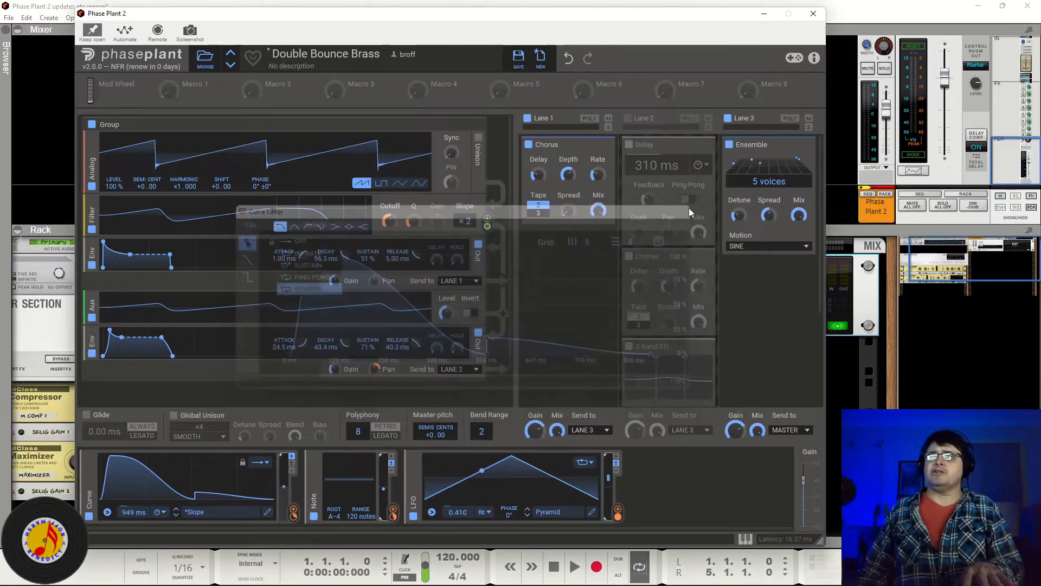
Step: Open the Curve modulator's trigger options to review the Threshold and Note Trigger settings, then close them
click(107, 513)
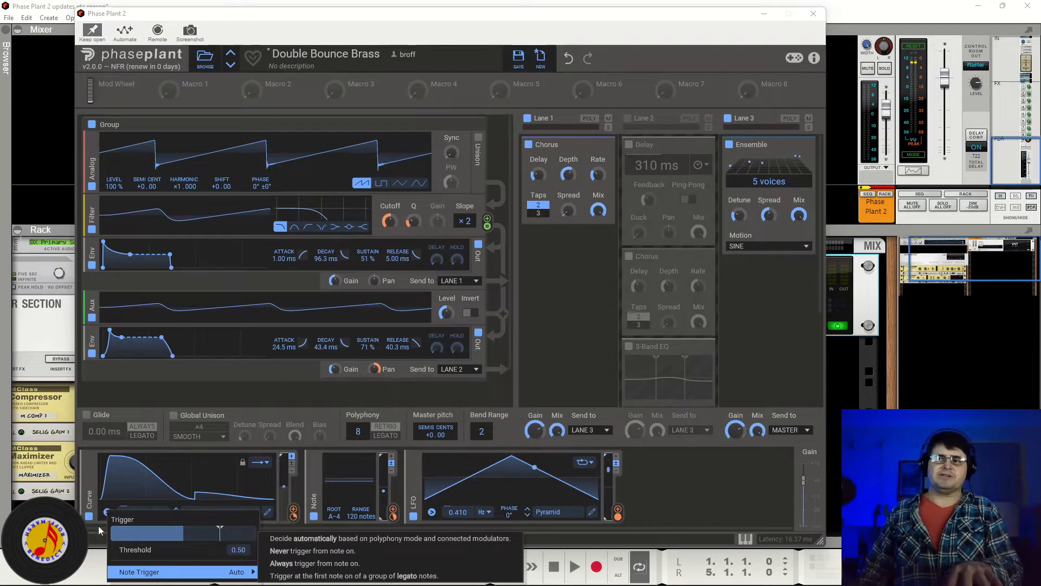
click(107, 513)
click(108, 513)
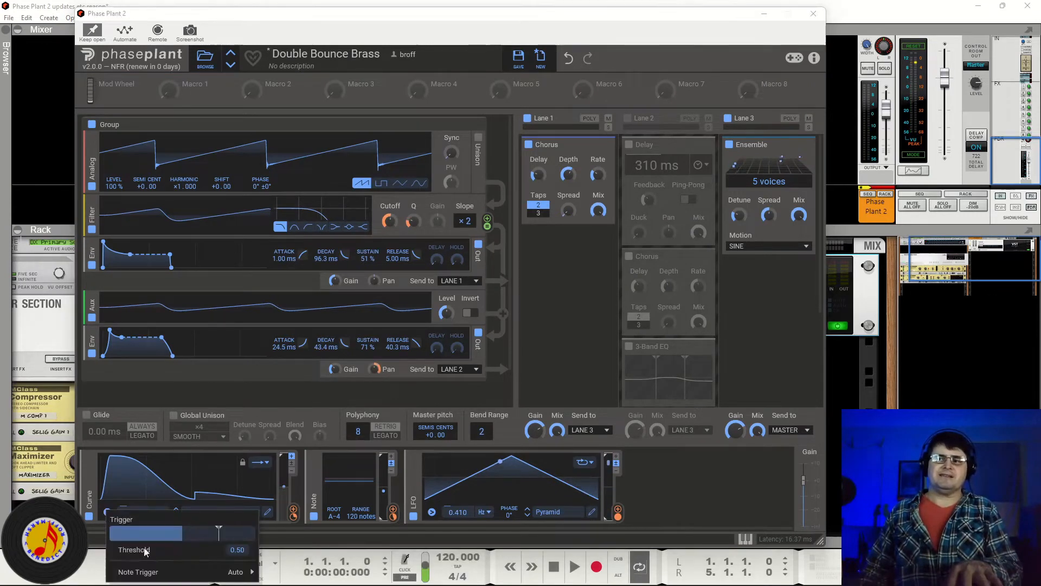
mouse_move(233, 572)
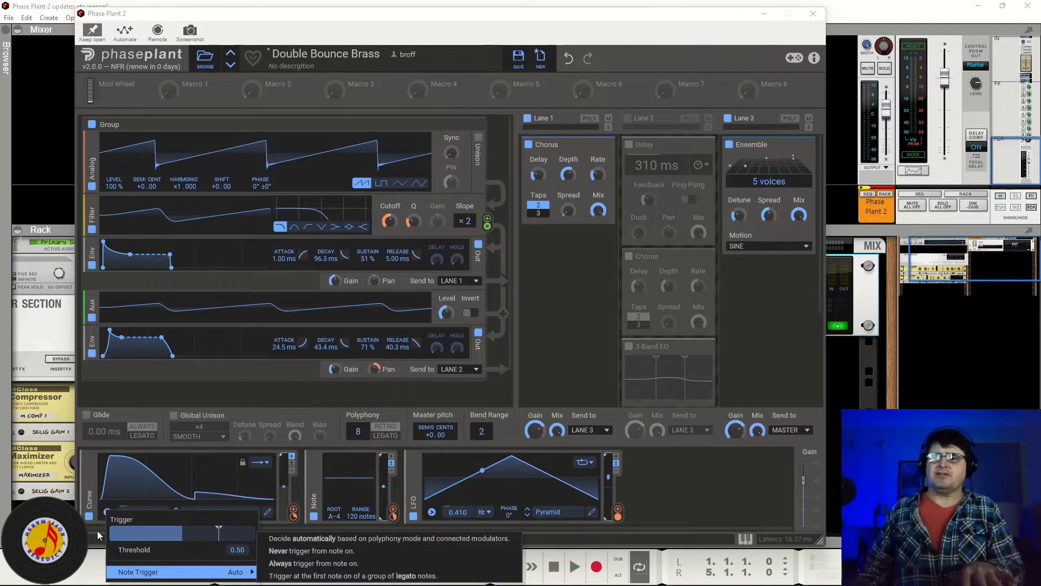
click(87, 494)
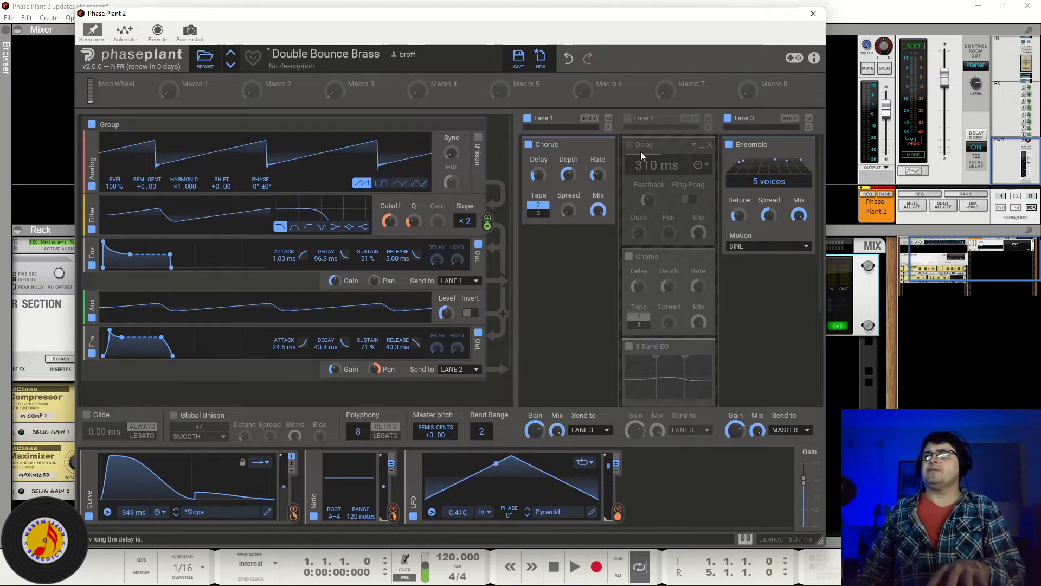
Step: Re-enable Lane 2 and toggle Lane 1 off and on to compare
click(628, 118)
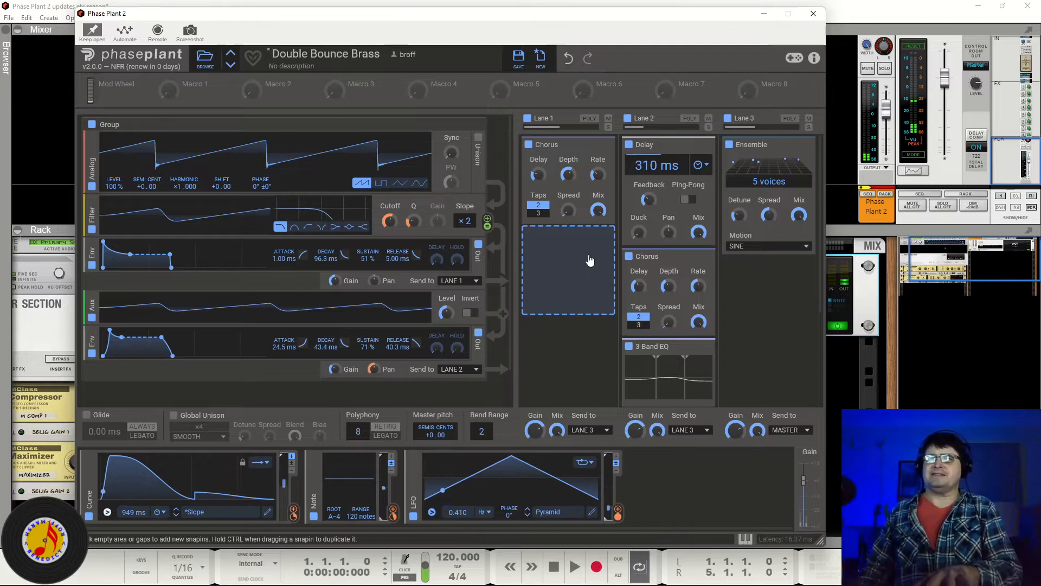
click(525, 119)
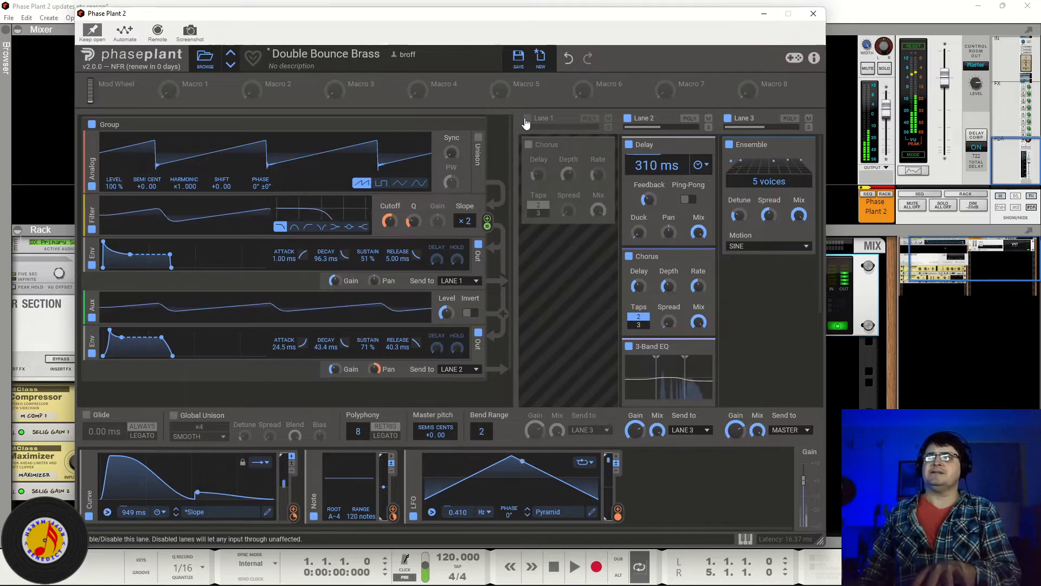
click(525, 119)
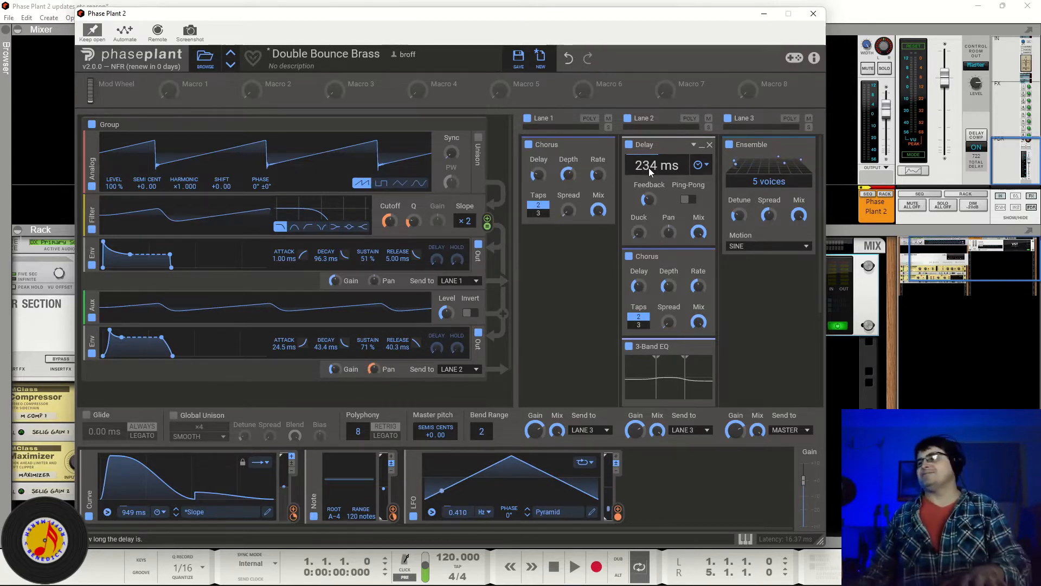
Step: Load the Elektrick Piano preset and toggle its Distortion snapin off and on
click(231, 66)
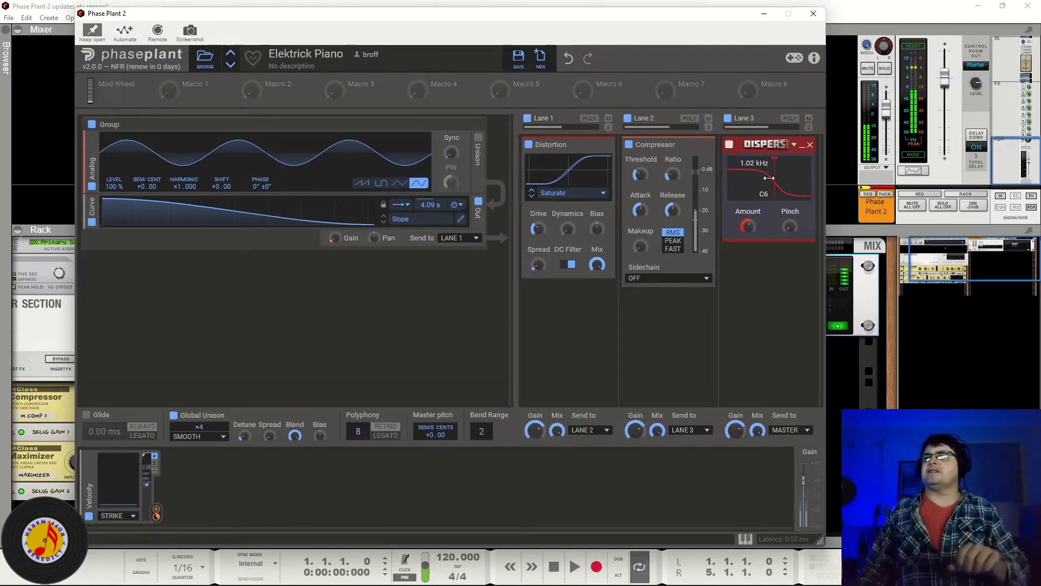
click(529, 145)
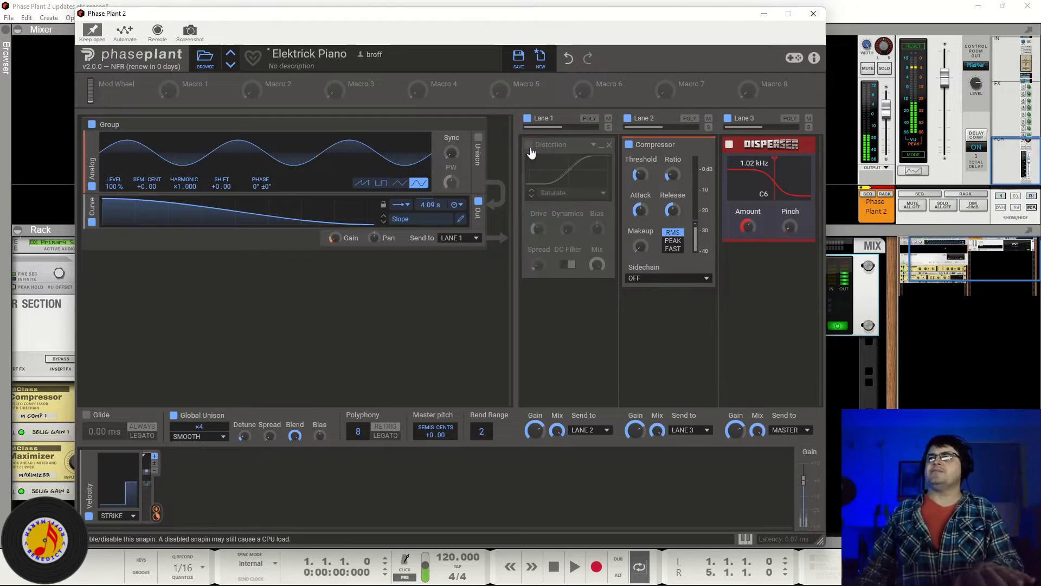
click(529, 145)
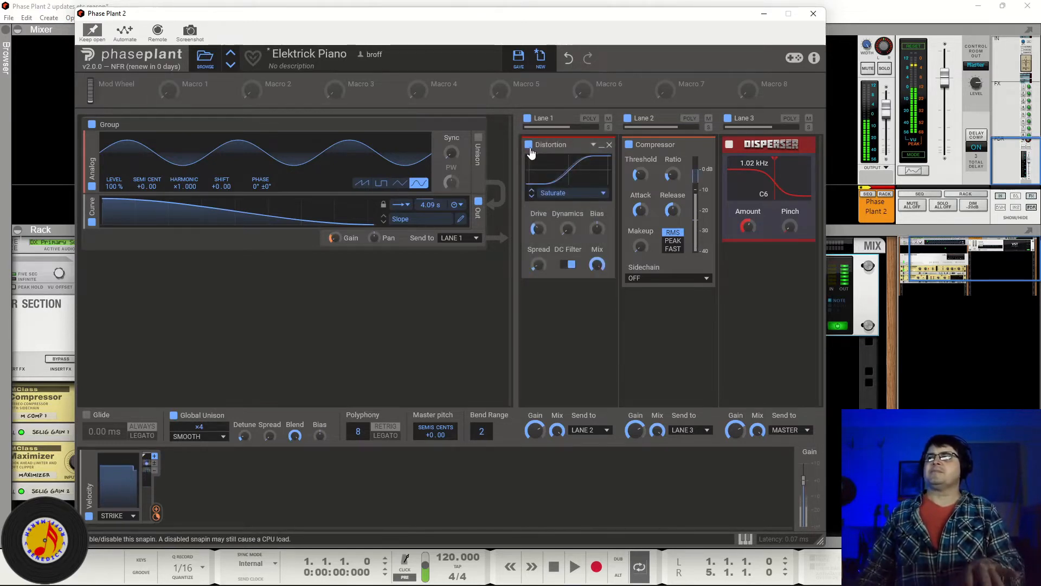
Step: Toggle the Compressor snapin and Lane 3 off and on to compare their effect
click(630, 145)
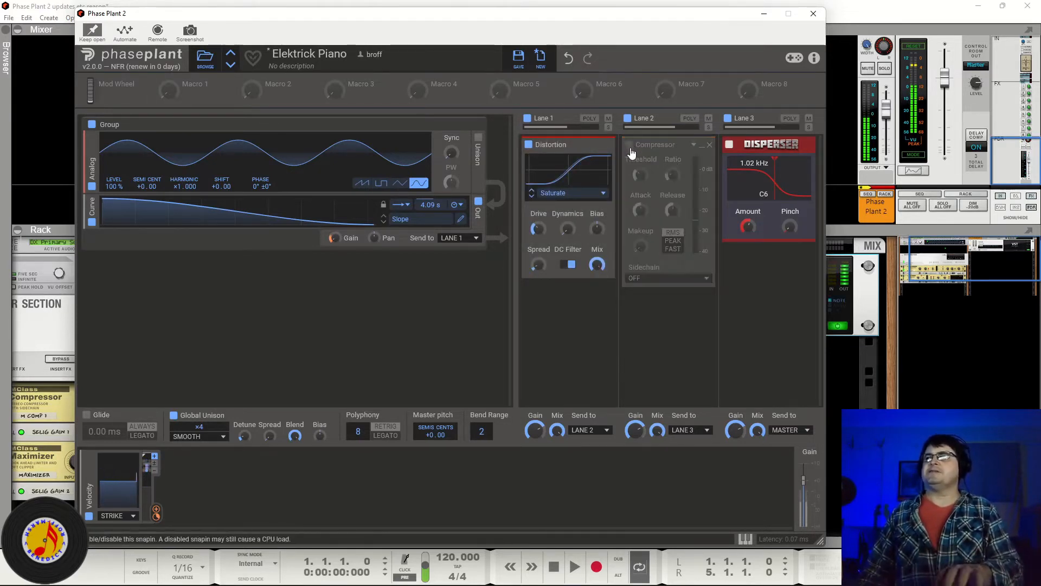
click(630, 146)
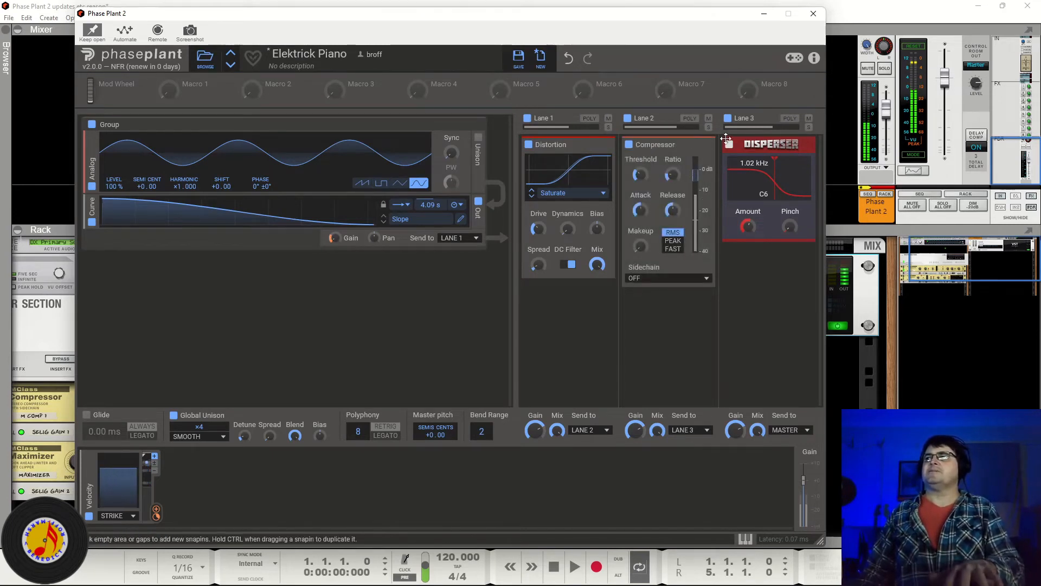
click(727, 119)
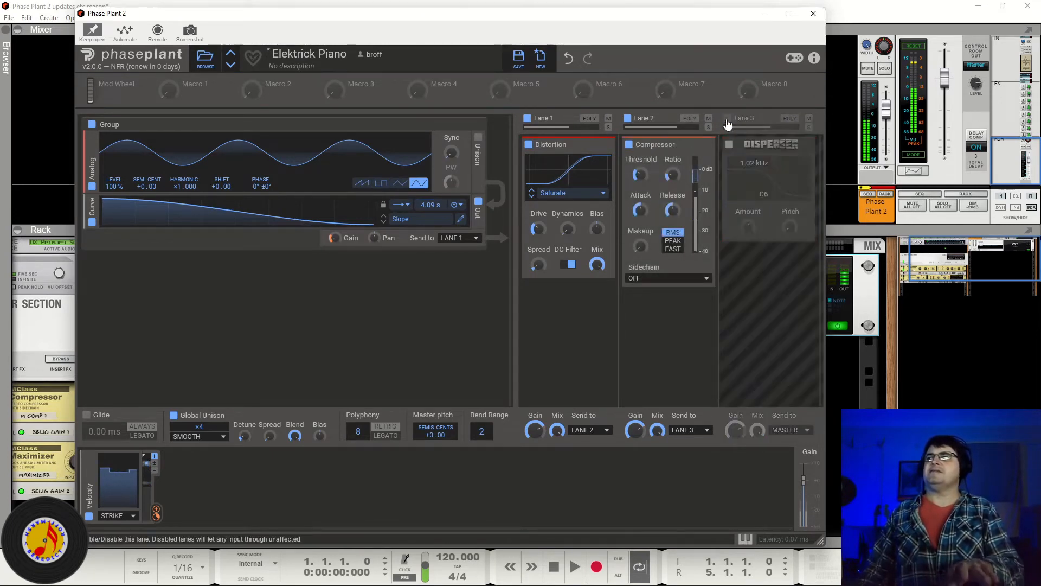
click(727, 119)
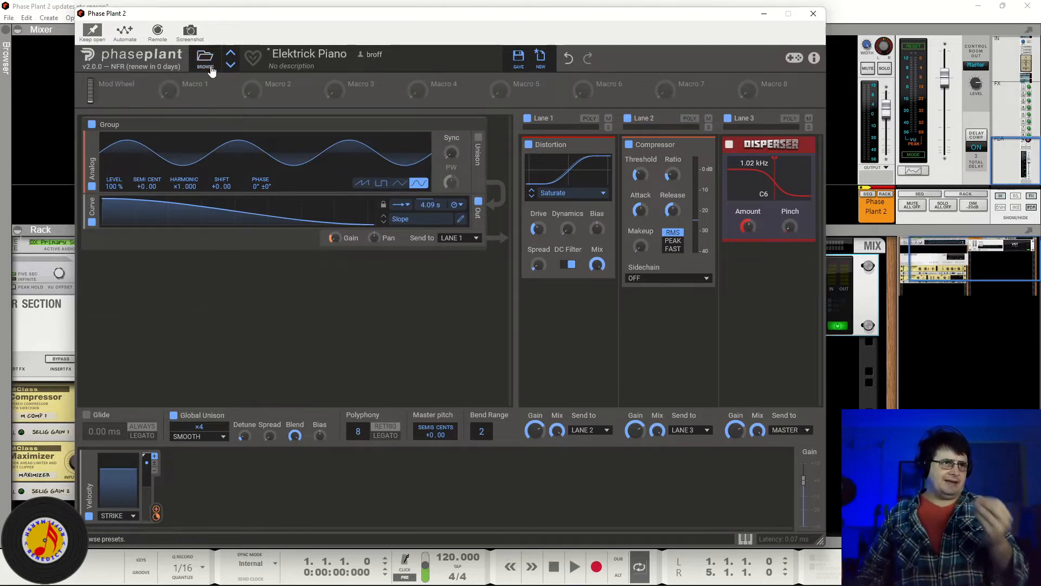
Step: Load the Flippy Blippy preset and open the LFO Table's trigger options
click(231, 65)
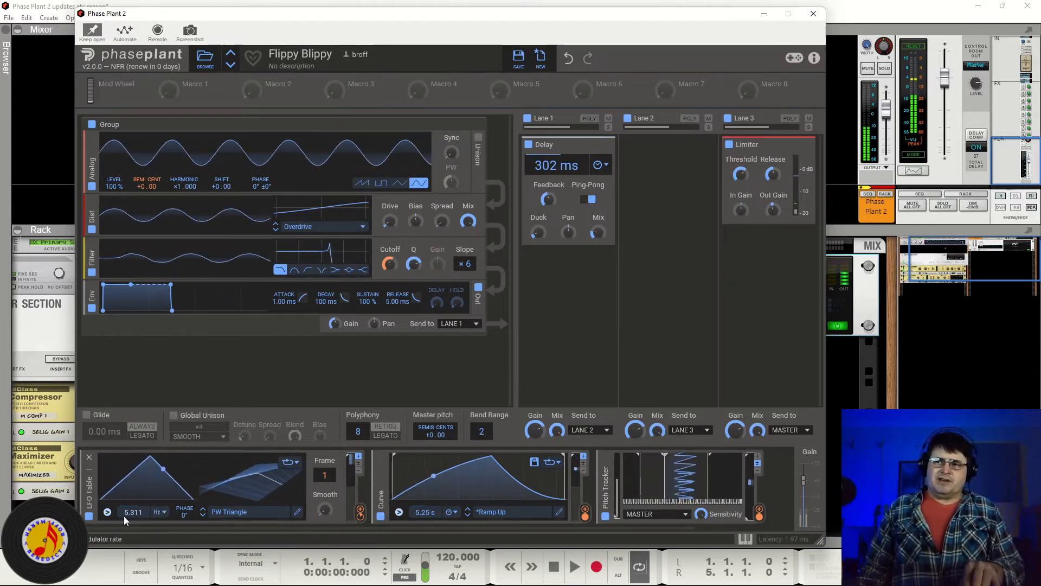
click(108, 513)
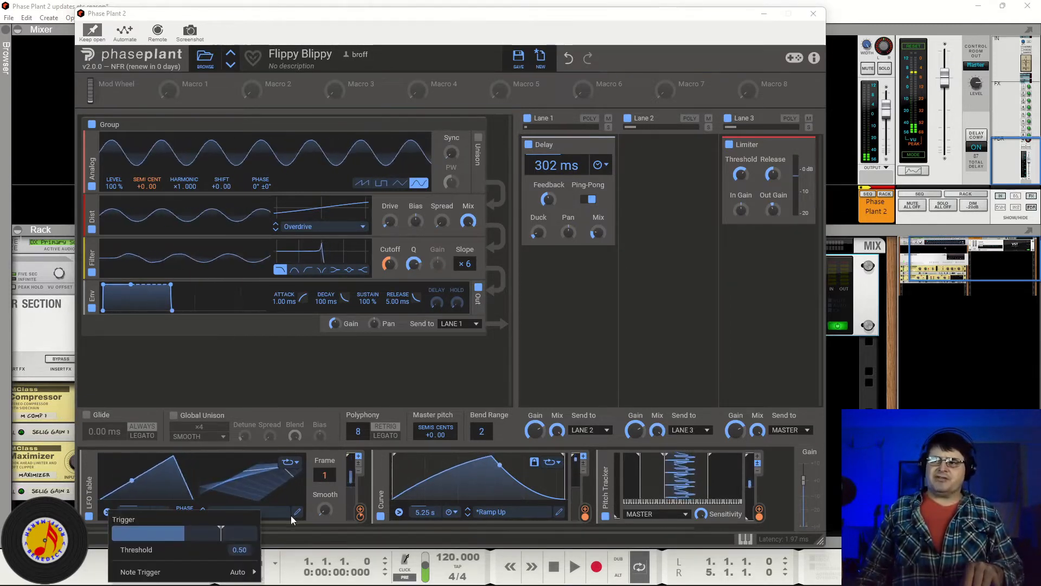
click(320, 524)
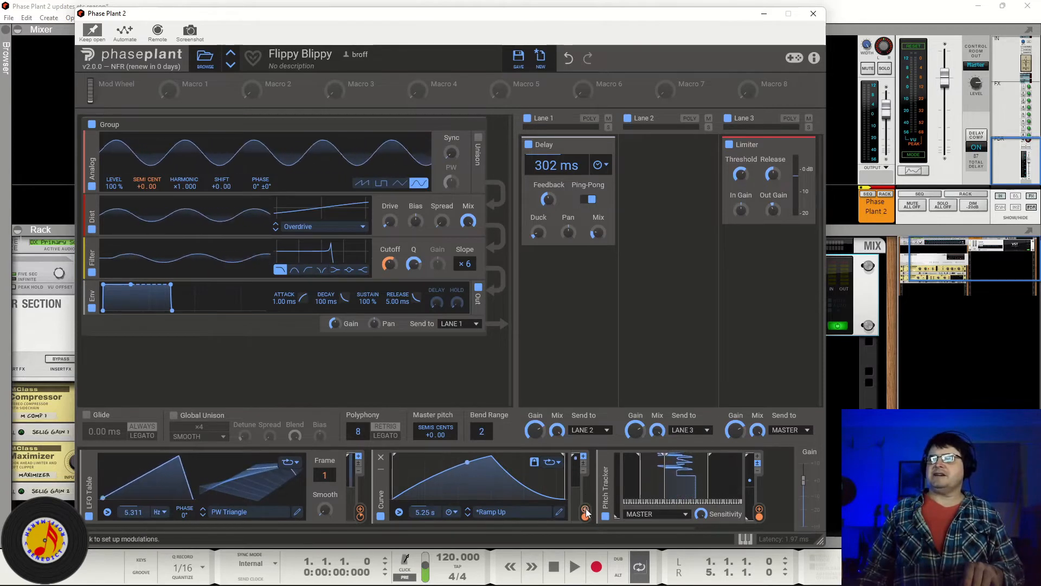
Step: Modulate the Delay's Mix knob with the Curve modulator
drag(585, 512, 593, 509)
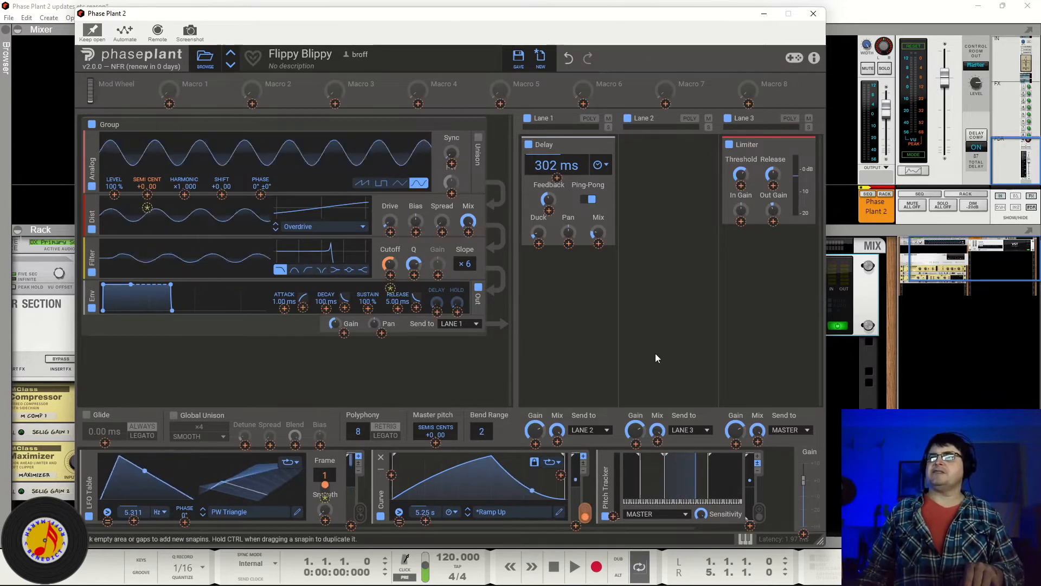
drag(591, 243, 600, 247)
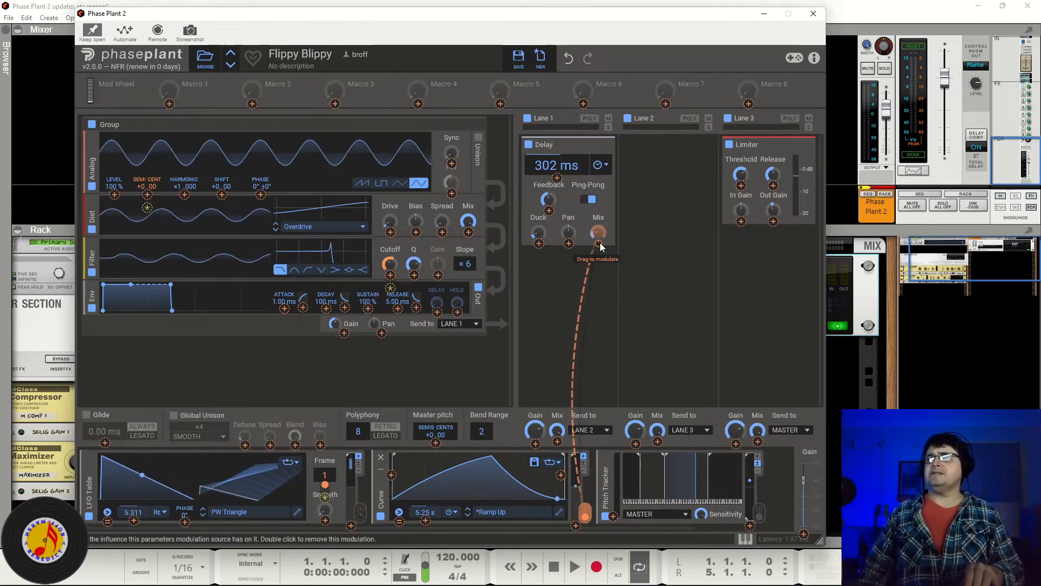
Step: Add a second Curve modulation to the Delay's Mix knob and set the two Curve depths to +4.3% and +8.6%
drag(601, 247, 600, 246)
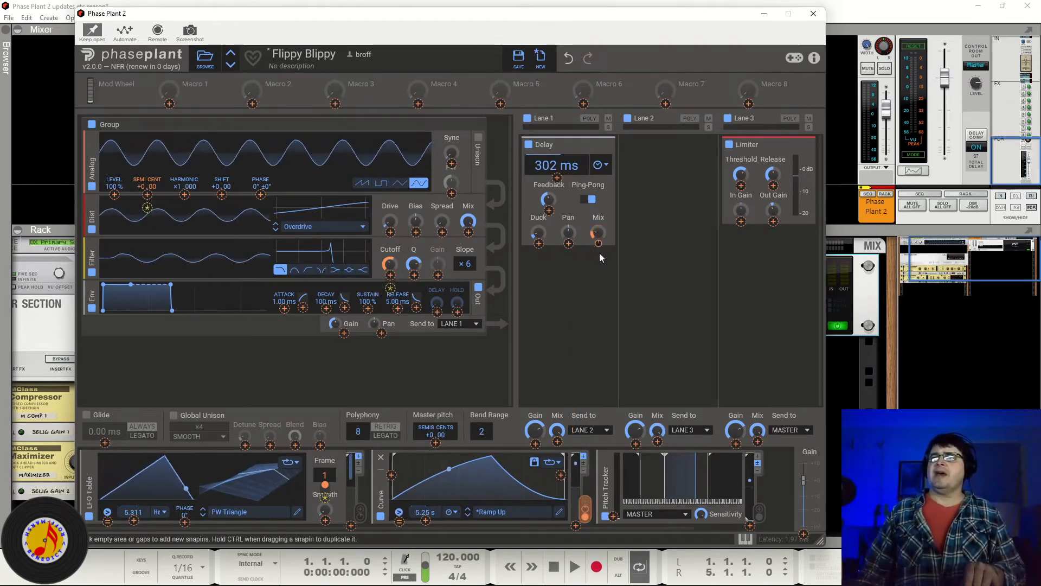
right_click(600, 245)
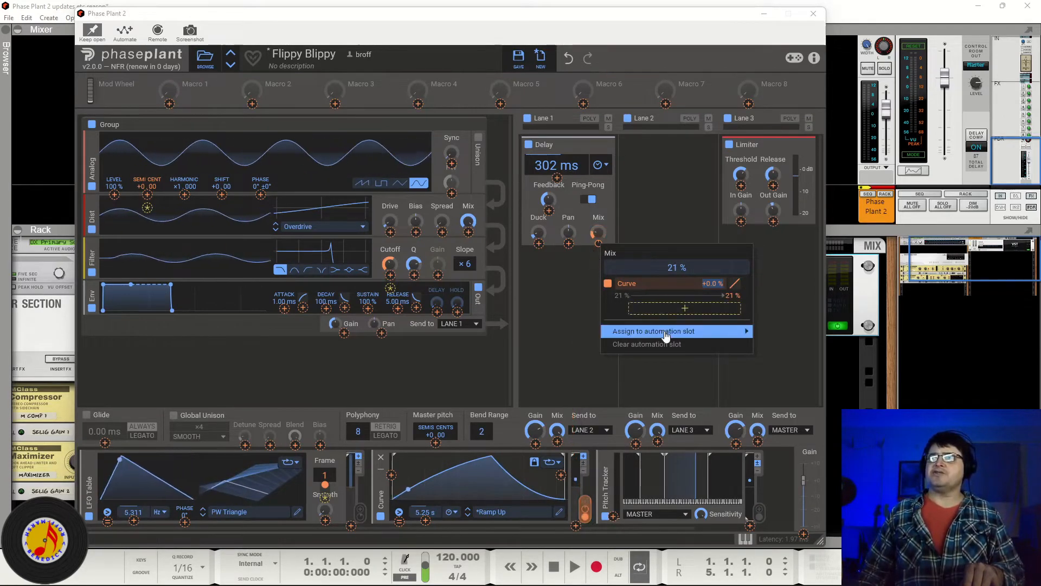
mouse_move(666, 335)
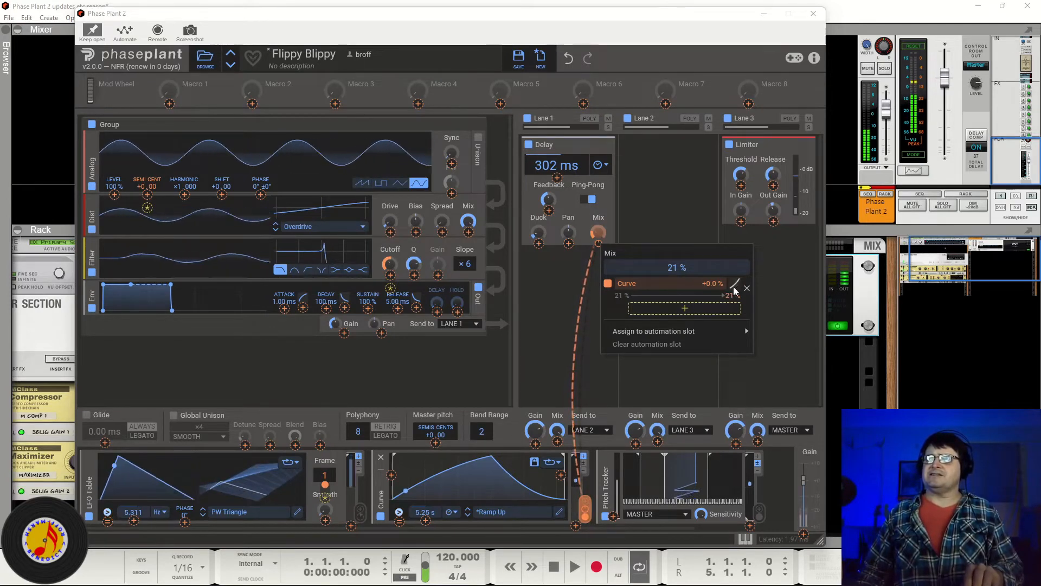
click(698, 312)
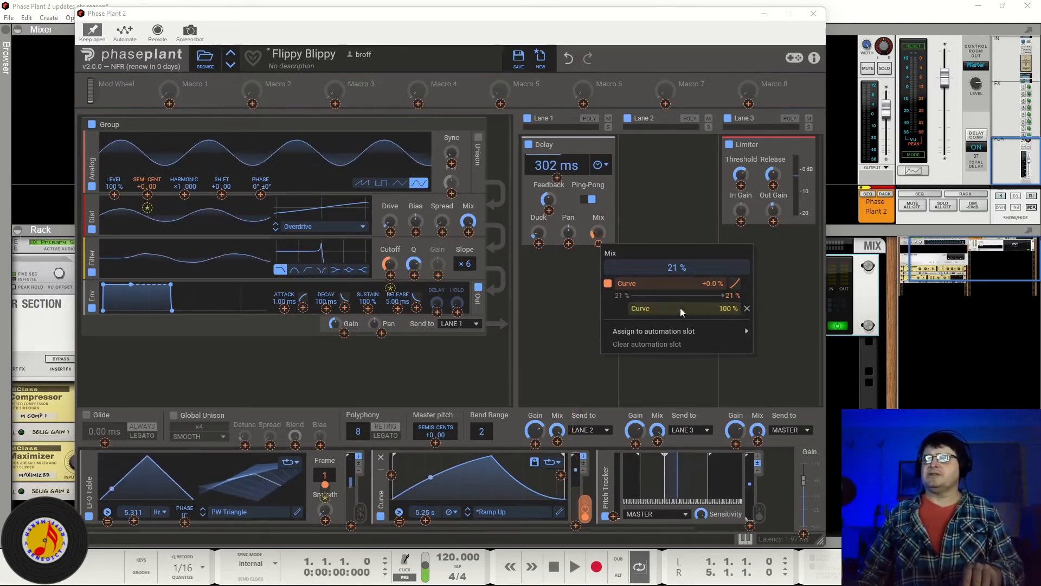
click(680, 308)
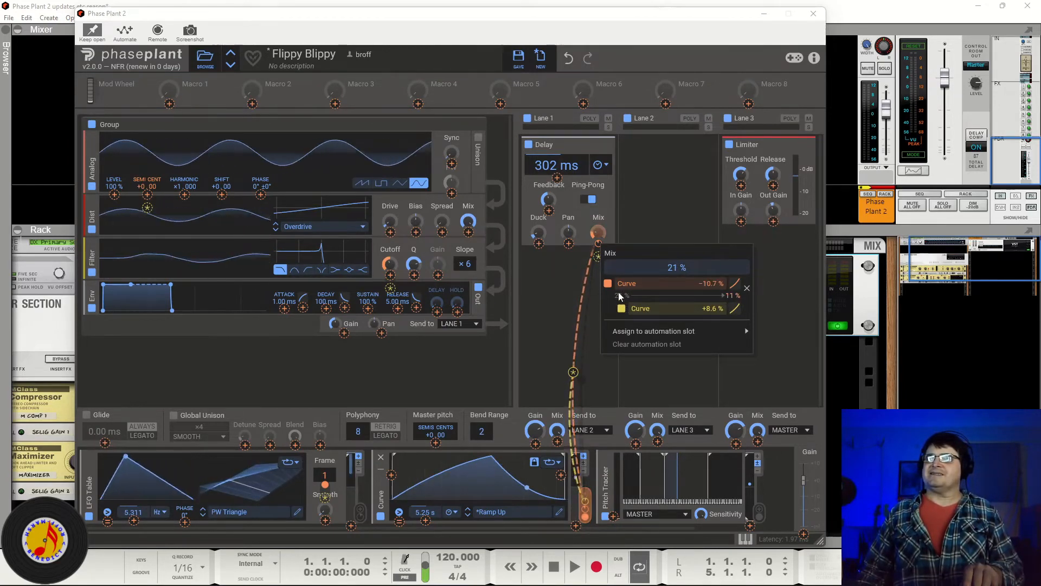
drag(710, 284, 710, 303)
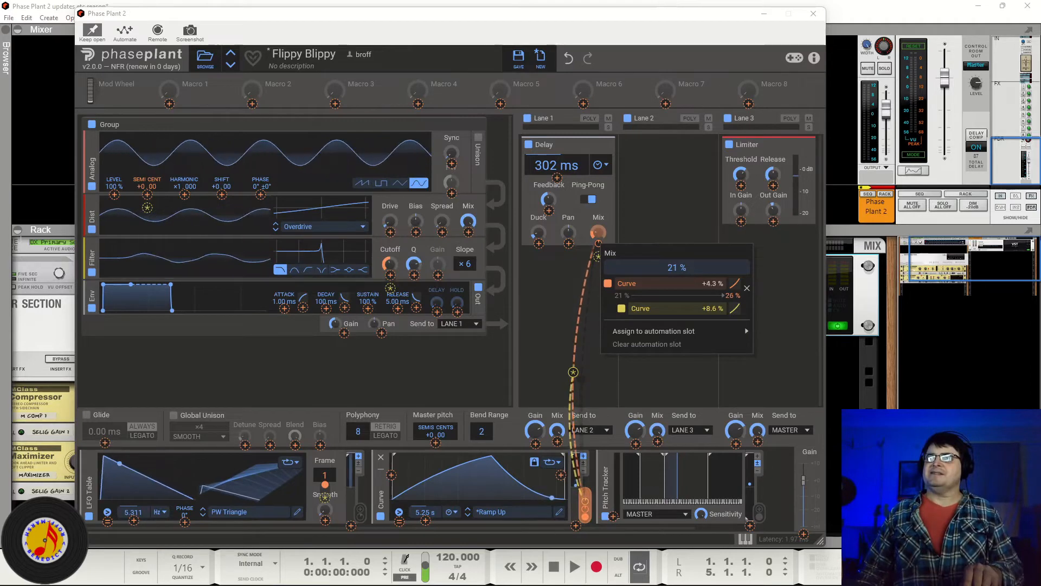
click(648, 198)
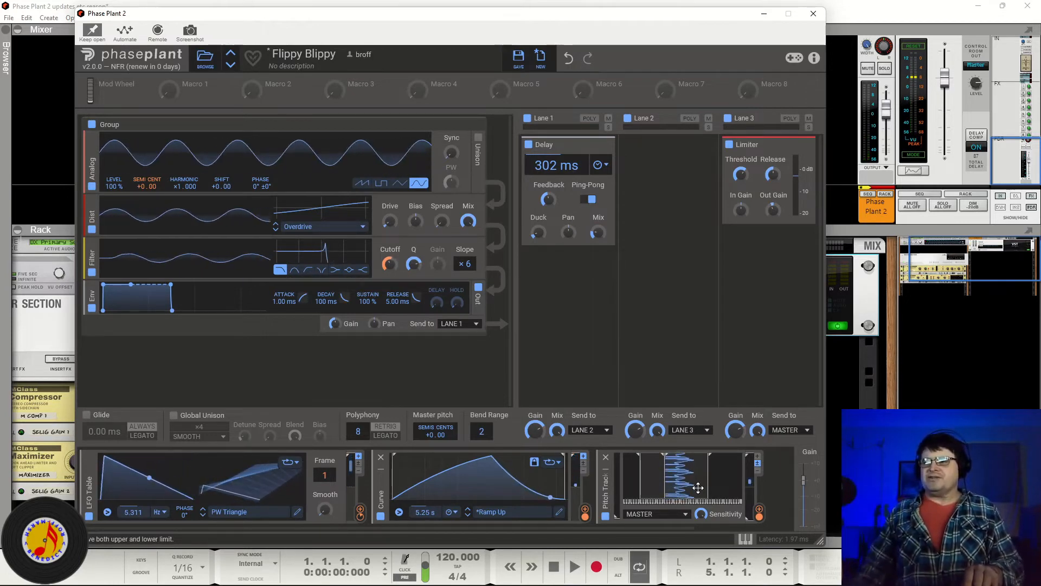
Step: Switch the Pitch Tracker modulator's input to Sideband, then back to Master
click(645, 514)
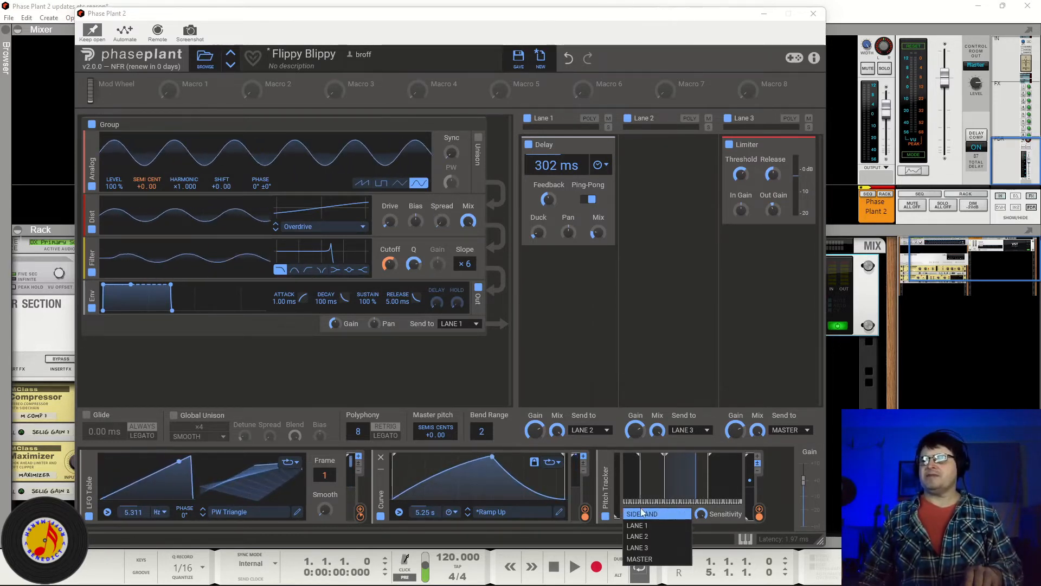
click(779, 480)
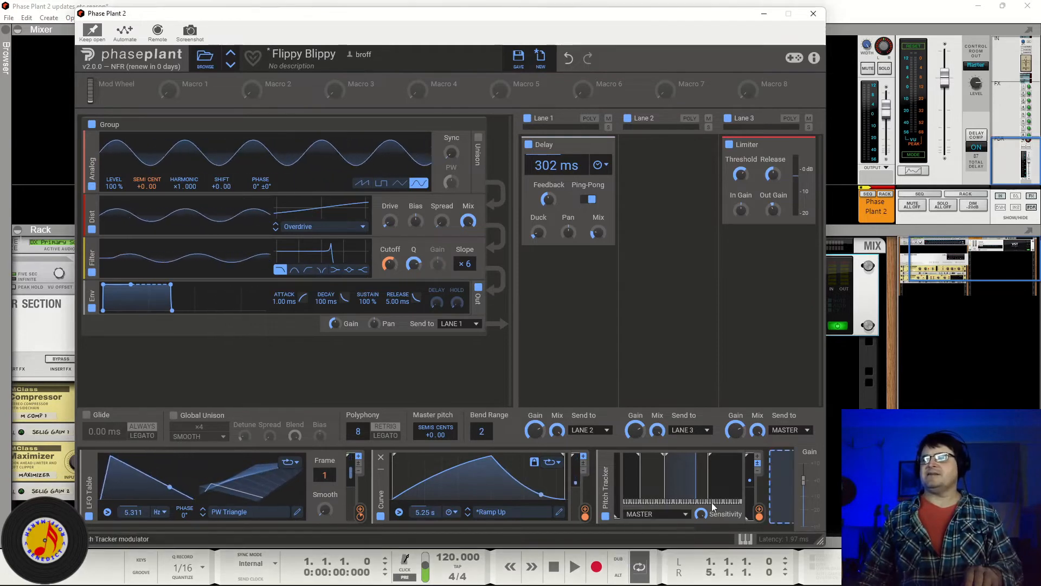
click(649, 515)
click(654, 518)
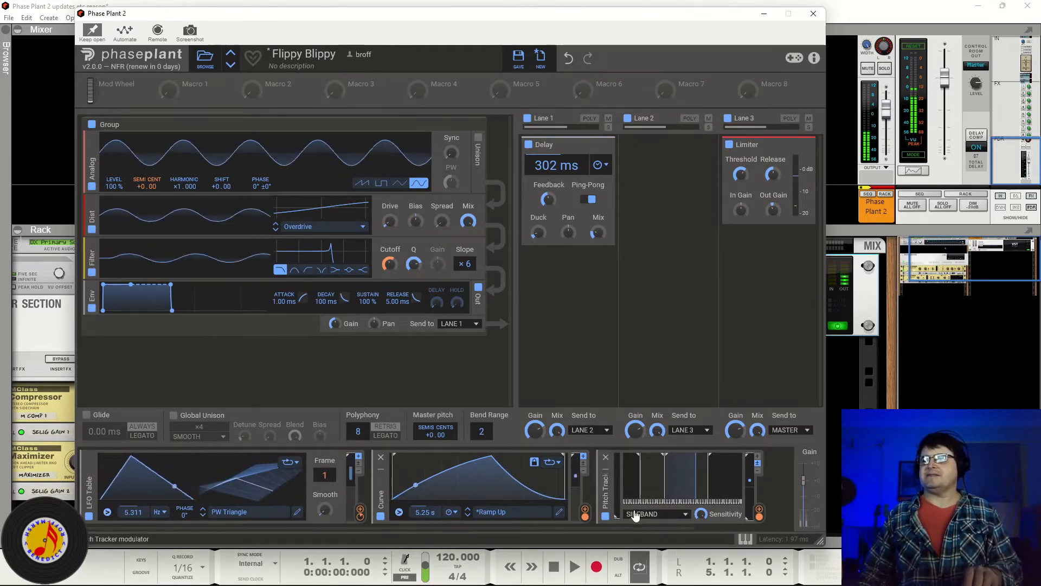
click(654, 517)
click(649, 558)
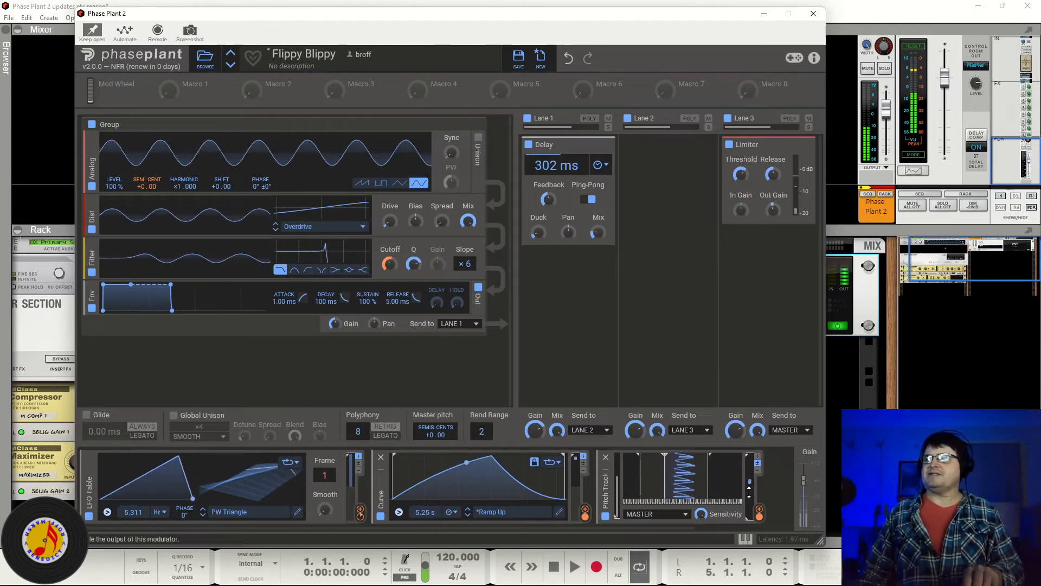
mouse_move(760, 517)
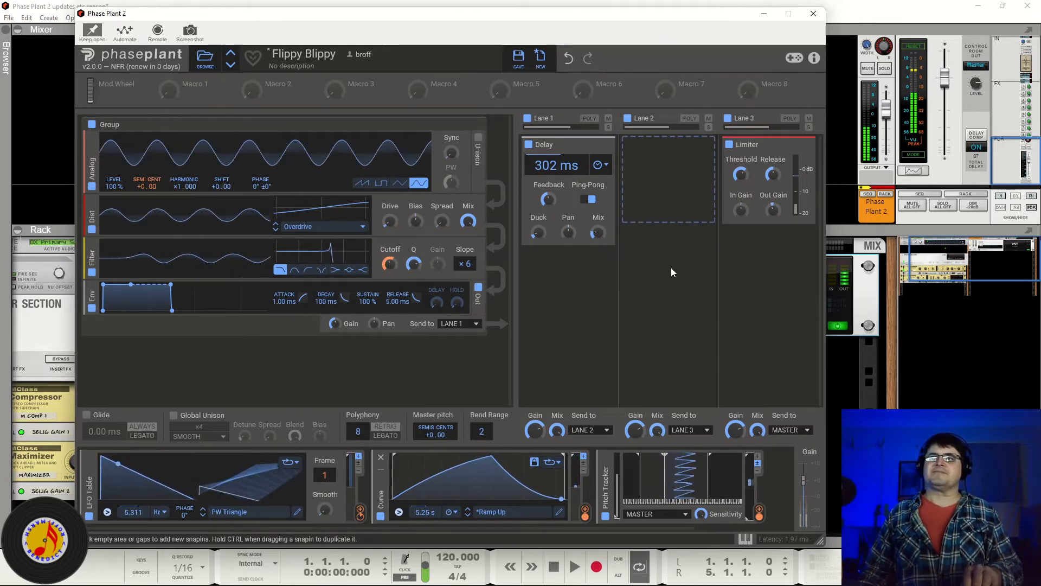
Step: Toggle the Delay snapin off and on, then disable and re-enable the LFO Table, Curve and Pitch Tracker modulators
click(527, 145)
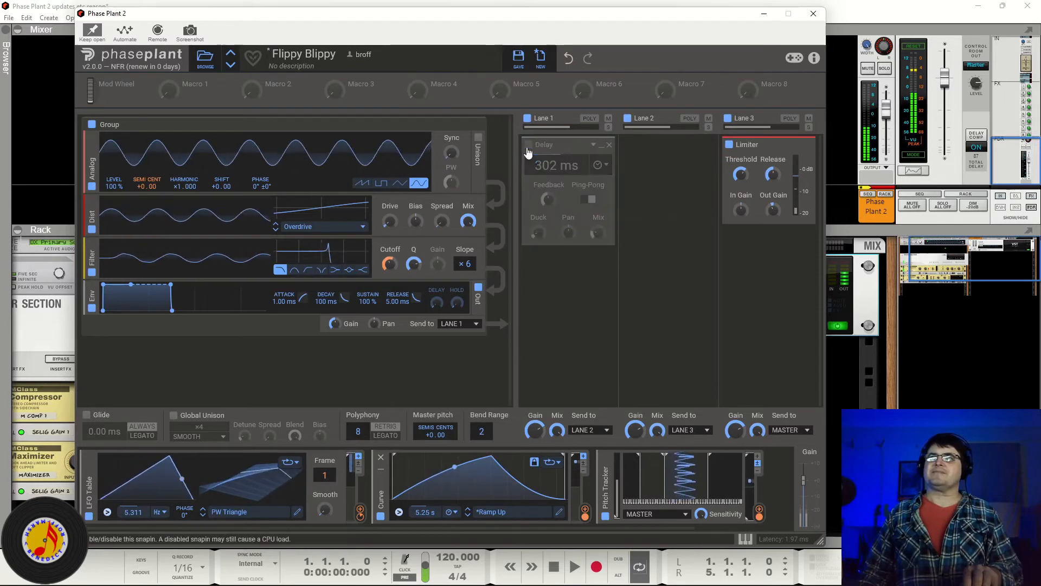
click(527, 147)
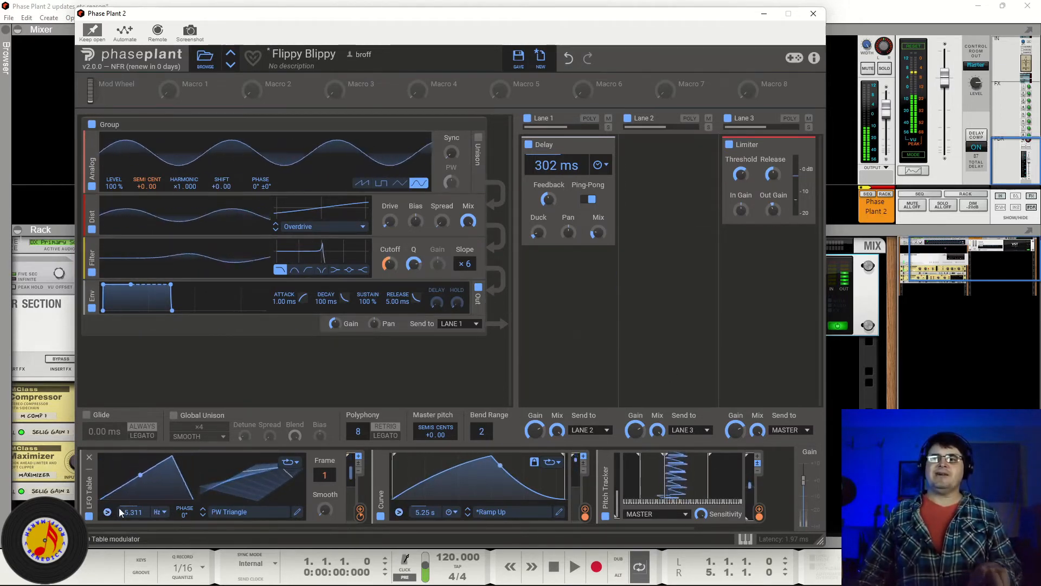
click(89, 515)
click(380, 515)
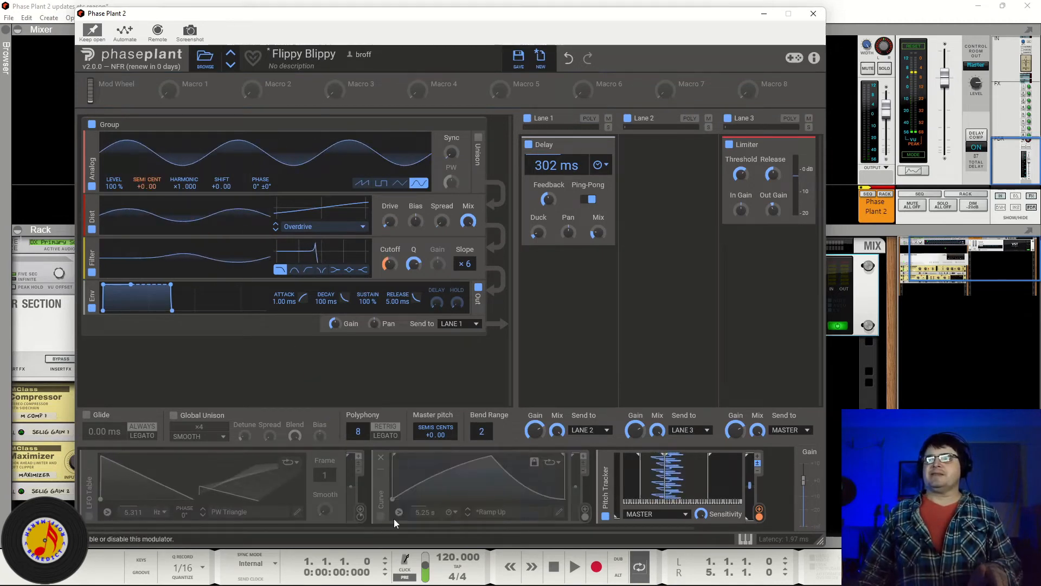
click(606, 517)
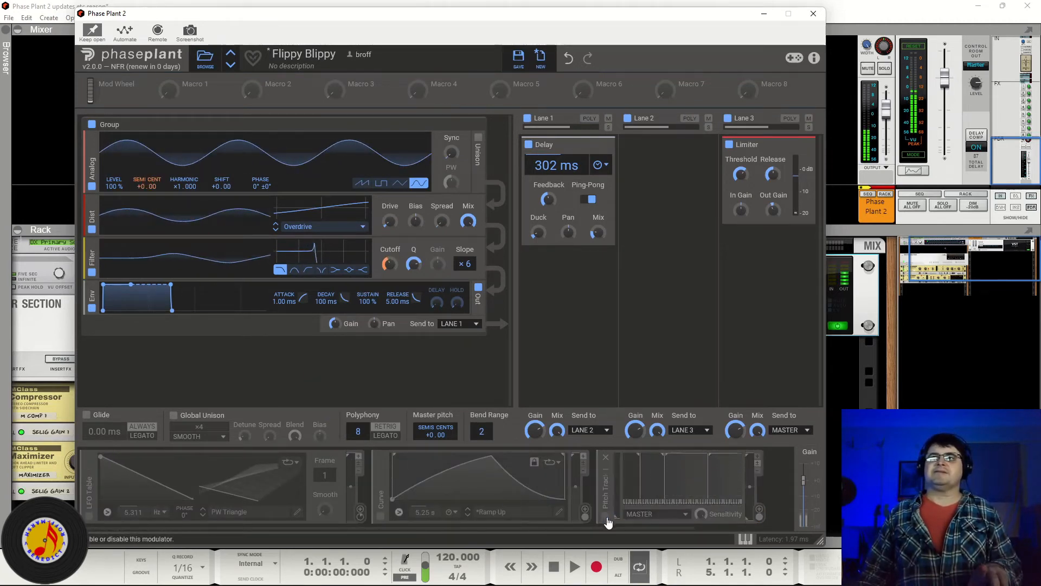
click(607, 518)
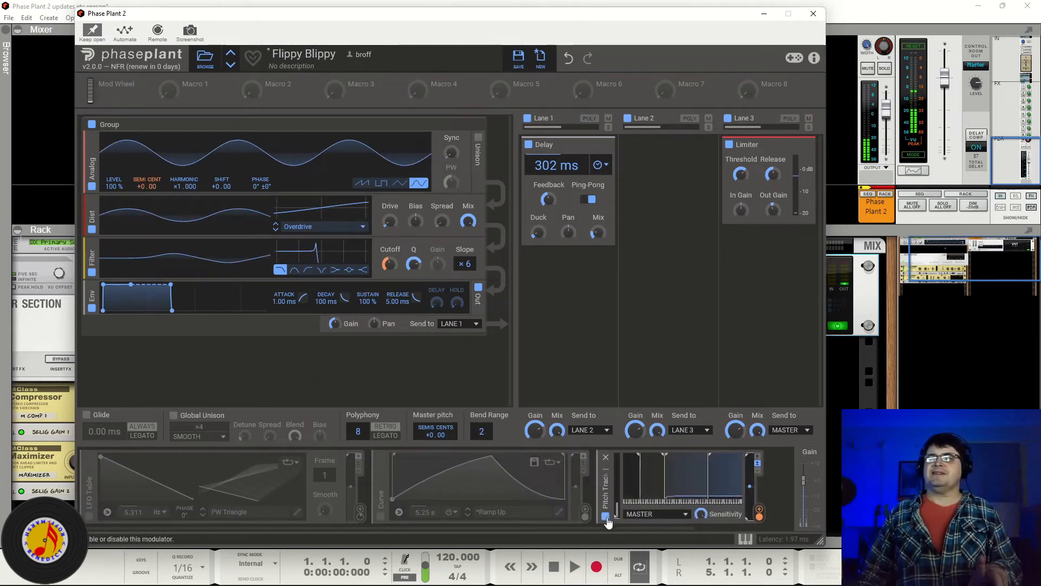
click(381, 517)
click(90, 516)
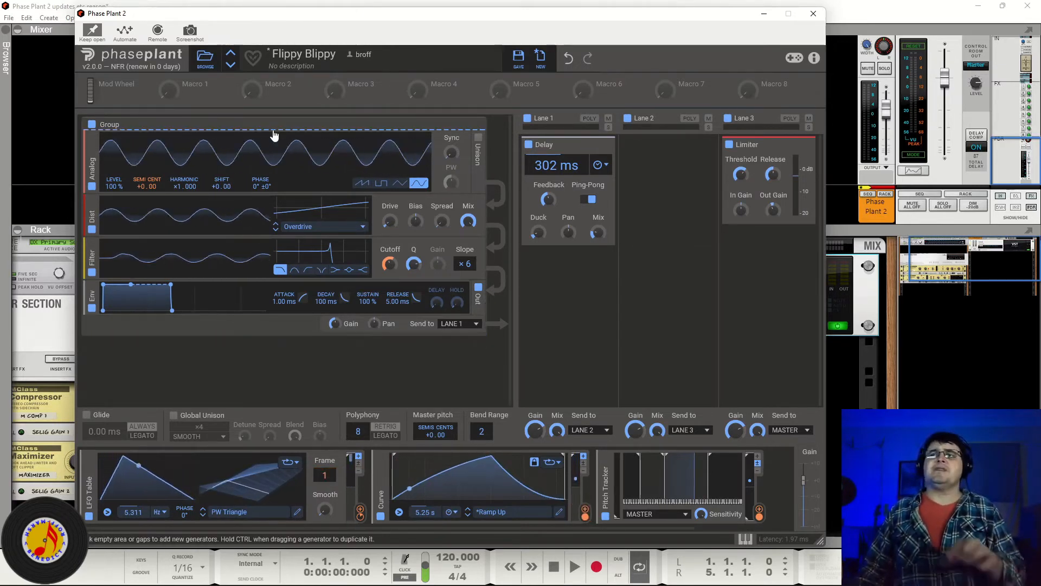
Step: Load the I Need A Unit preset and open the Sample & Hold modulator's trigger options
click(230, 64)
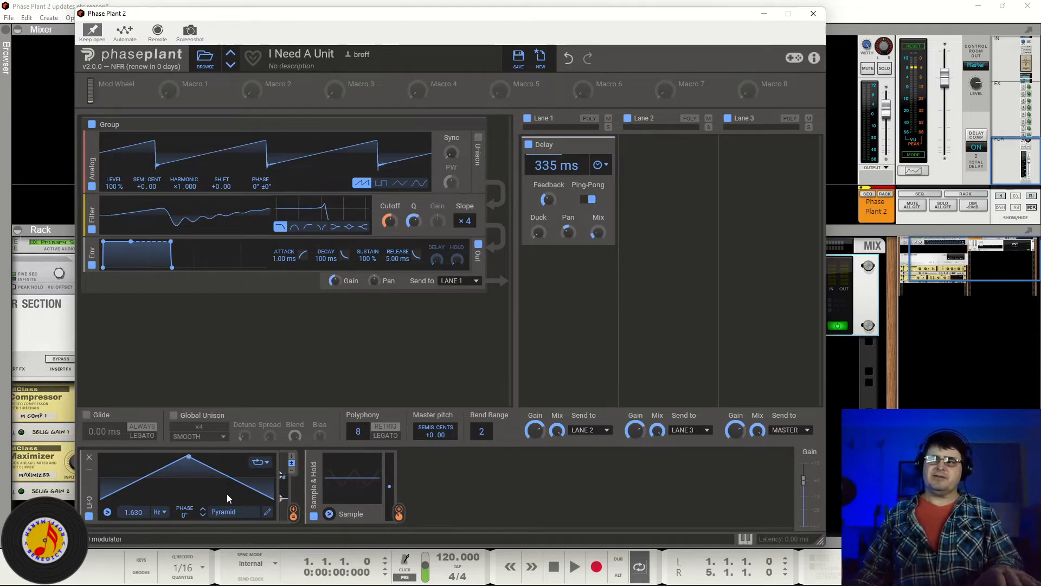
click(329, 515)
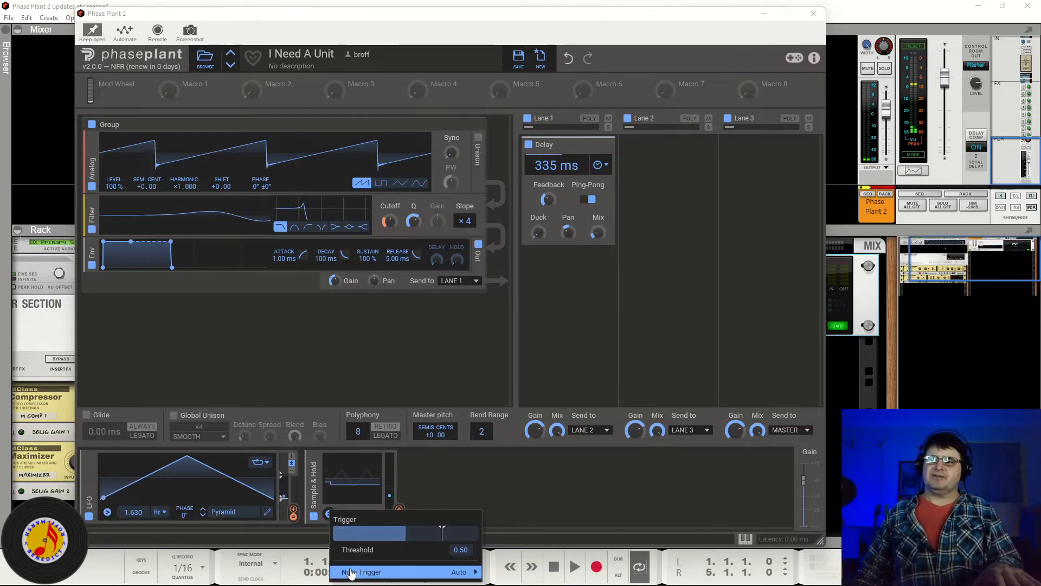
mouse_move(352, 573)
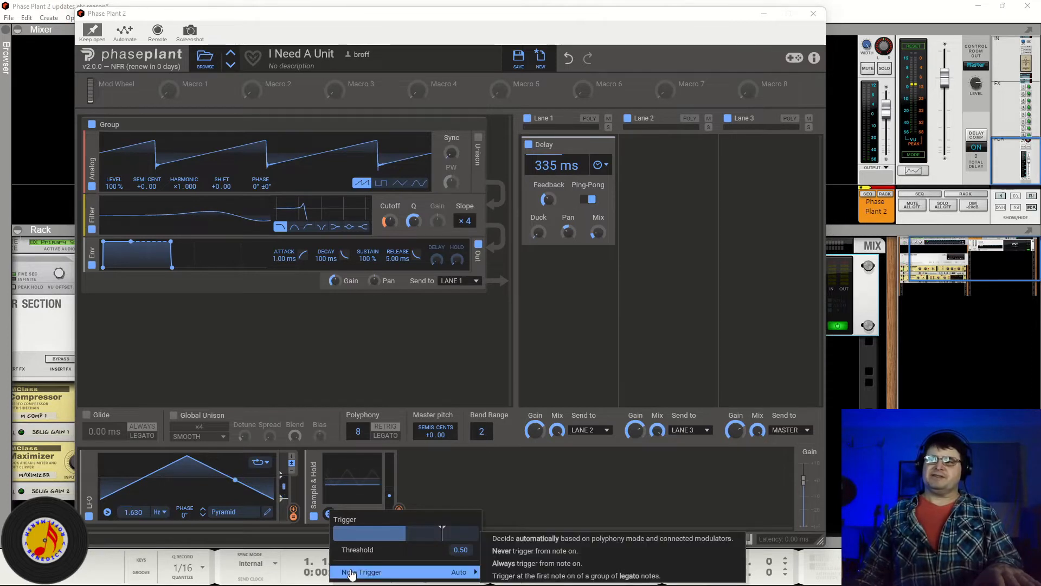
click(447, 484)
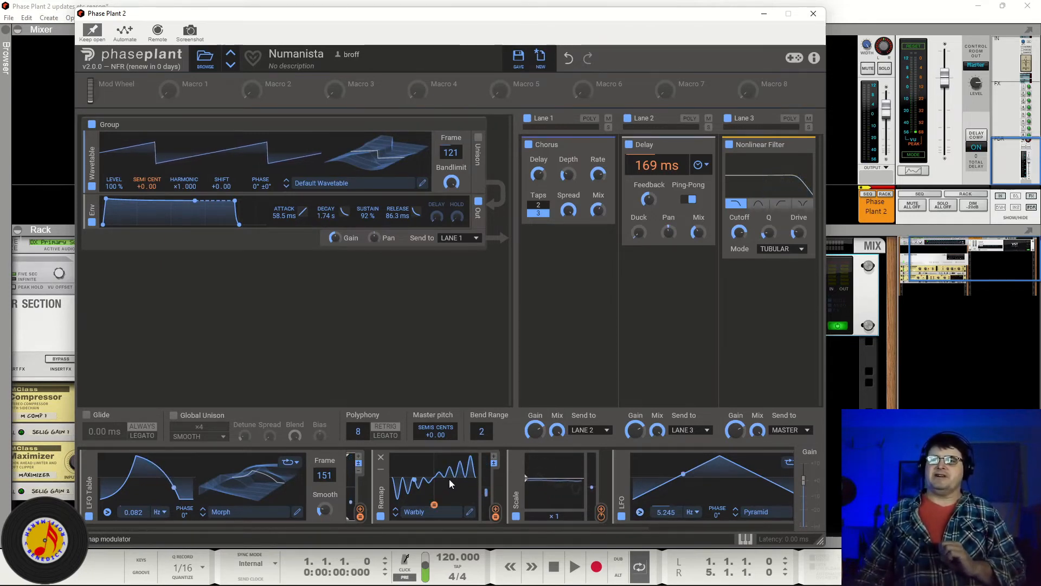
Step: On the Numanista preset, disable the Remap, LFO Table, Scale and LFO modulators and the Chorus, Delay and Nonlinear Filter snapins
click(380, 517)
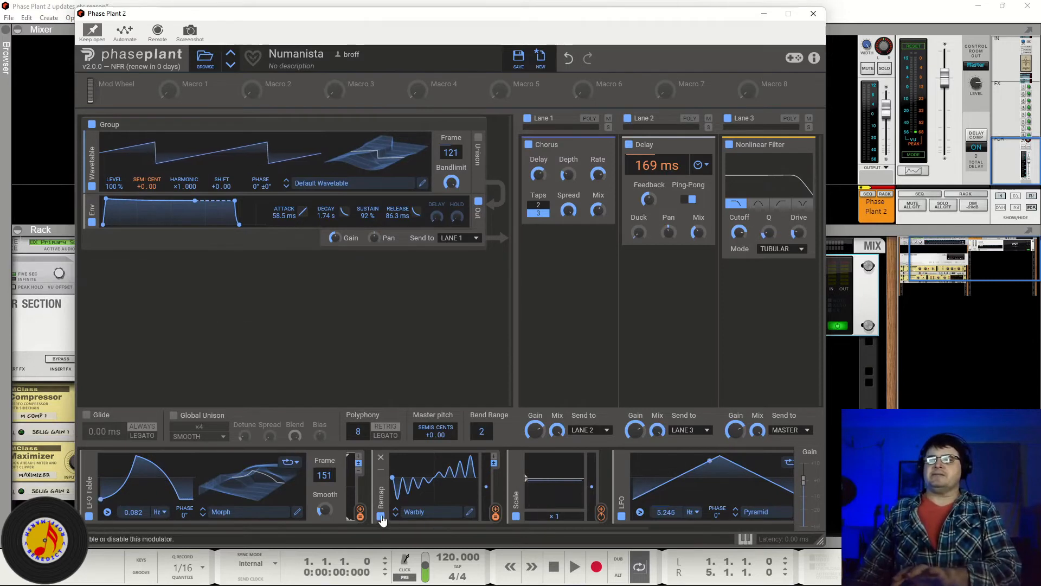
click(89, 516)
click(517, 515)
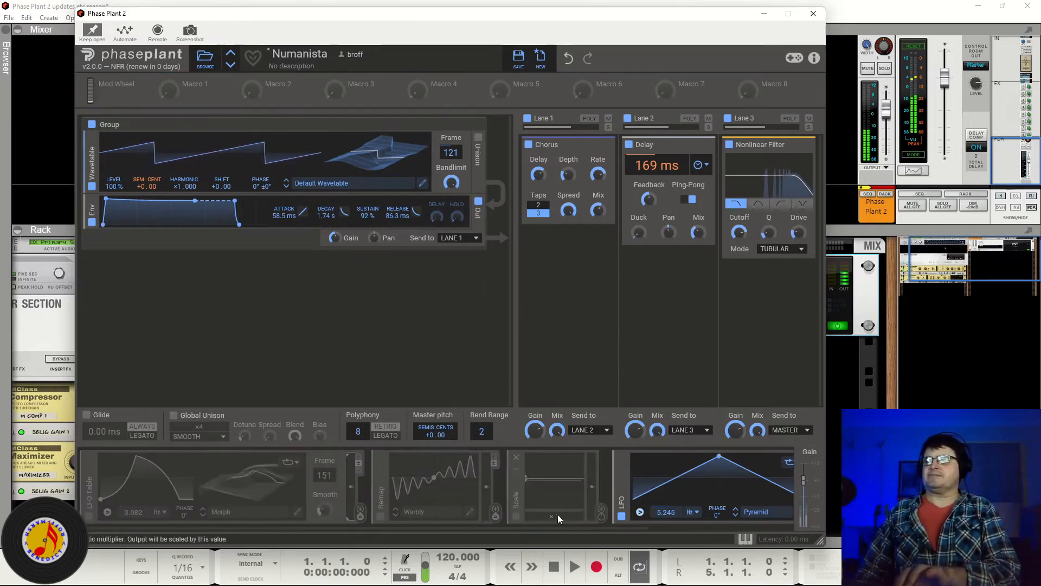
click(622, 516)
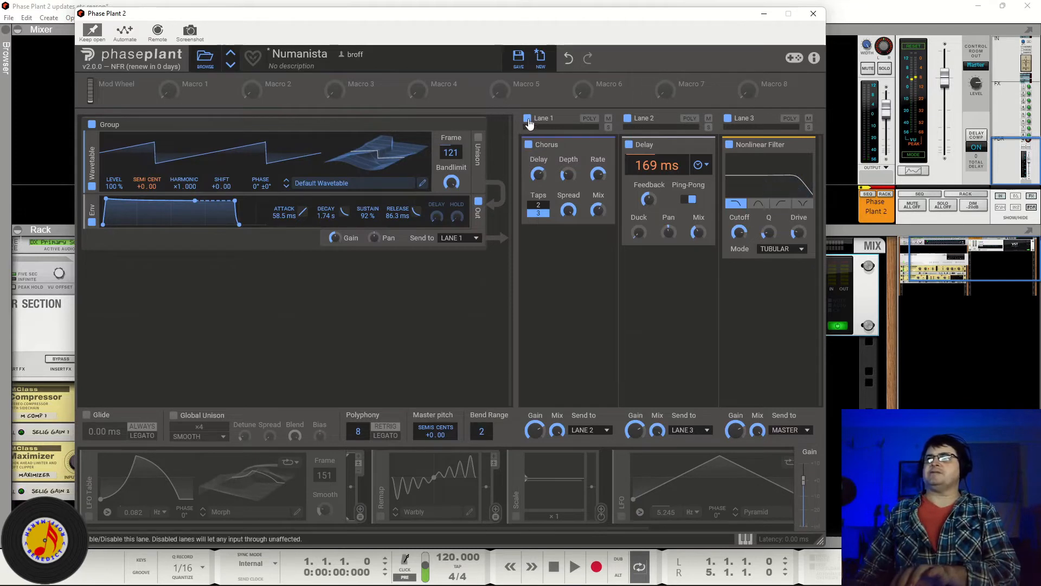
click(529, 144)
click(629, 145)
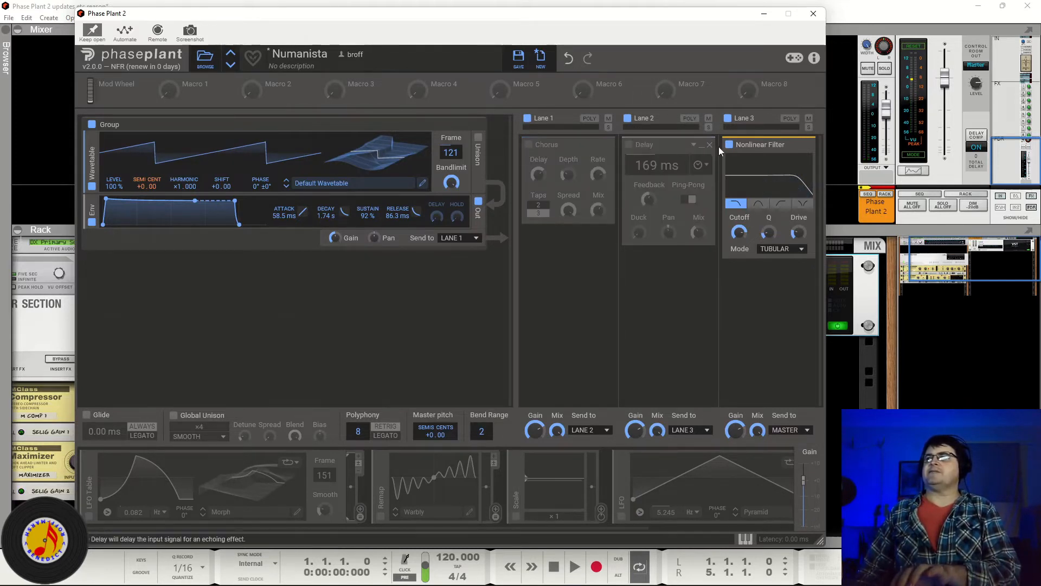
click(729, 145)
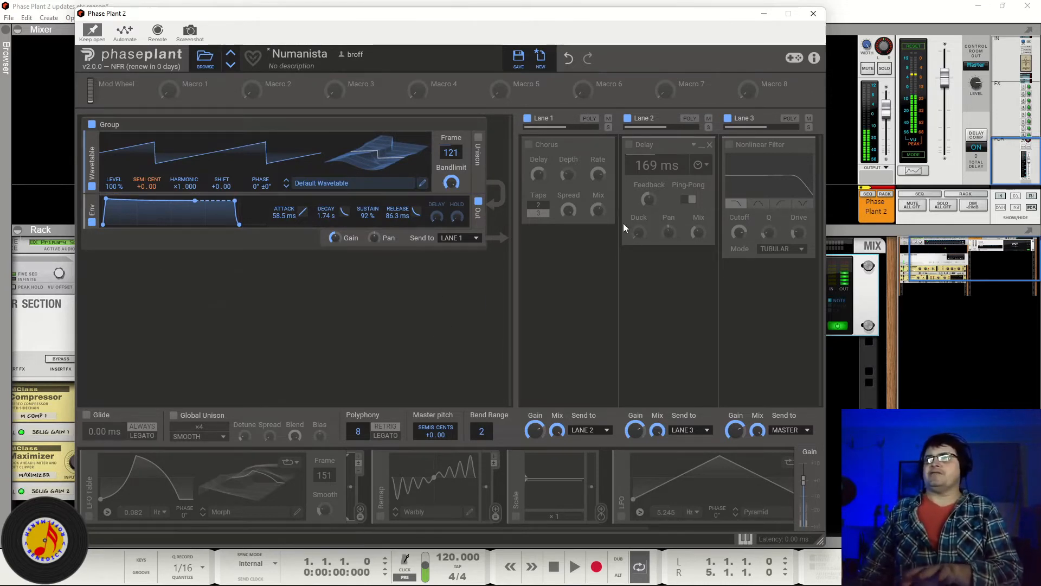
Step: Re-enable the Chorus, Delay and Nonlinear Filter snapins and the LFO Table, Remap and Scale modulators
click(528, 119)
click(528, 119)
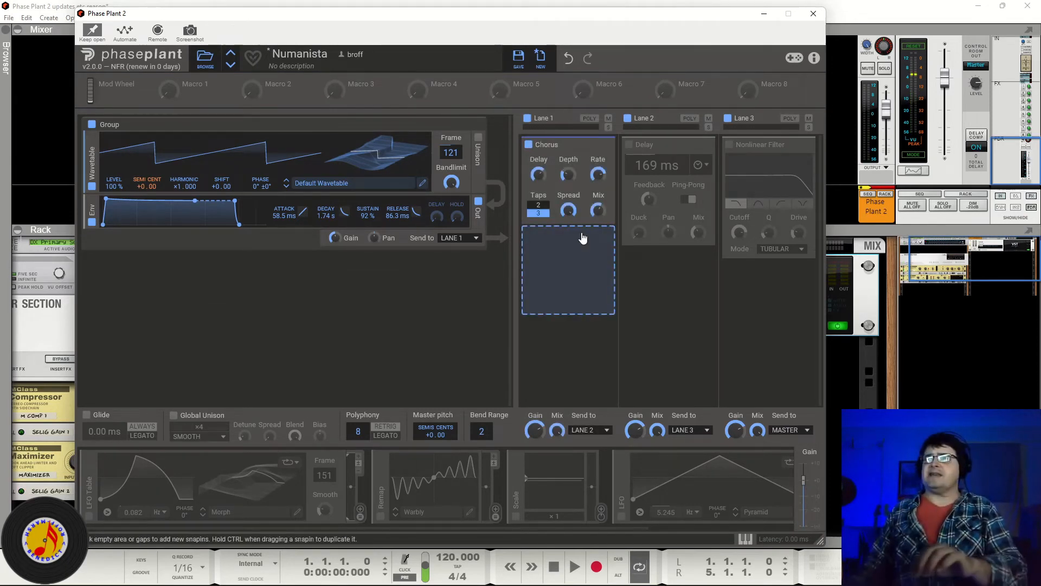
click(629, 145)
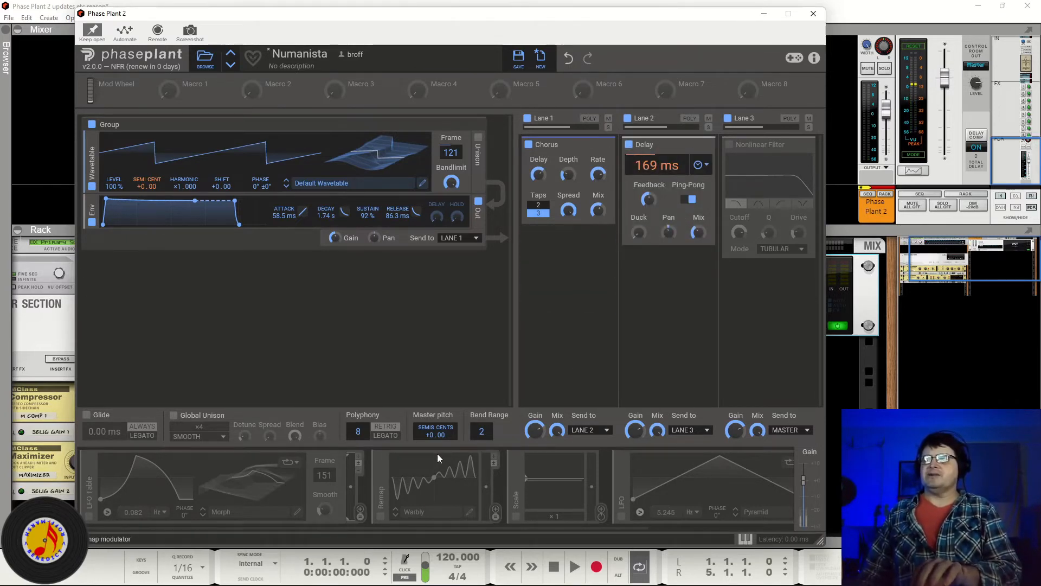
click(729, 145)
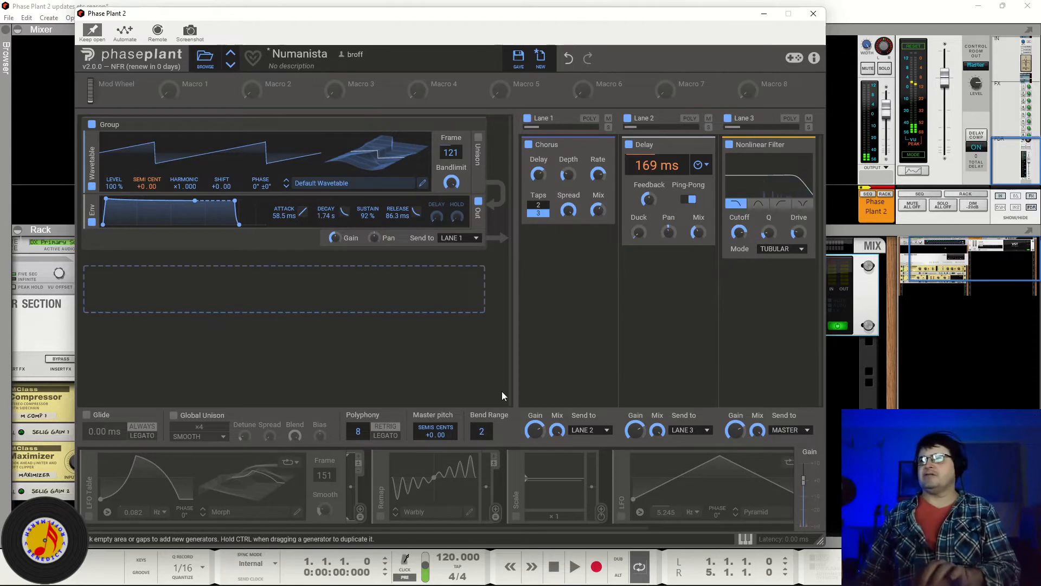
click(90, 516)
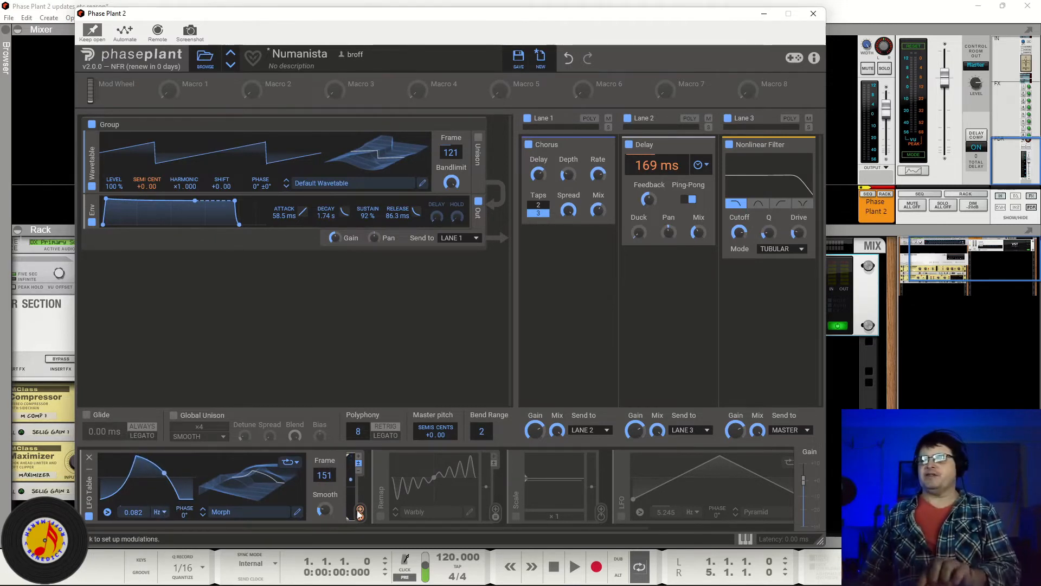
click(380, 516)
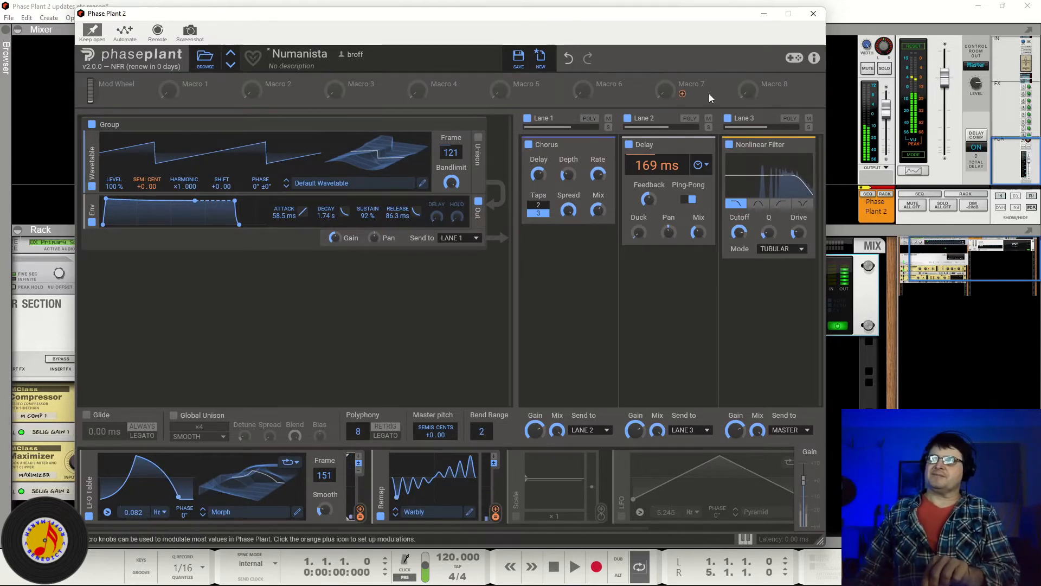
click(516, 522)
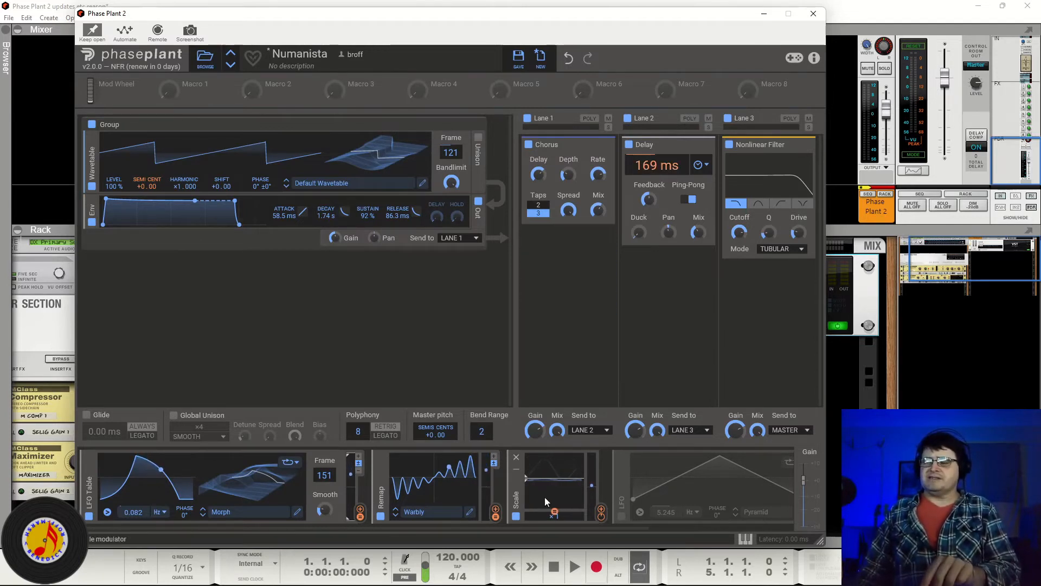
Step: Route the Remap modulator into the Scale modulator and nudge the Scale curve slightly
drag(496, 509, 554, 495)
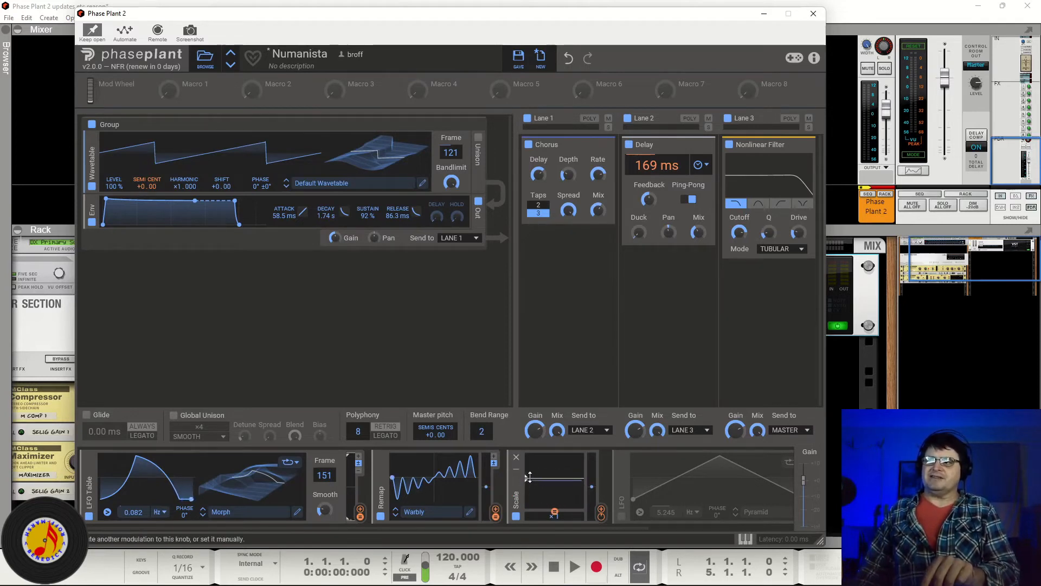
mouse_move(526, 476)
mouse_down()
mouse_move(527, 463)
mouse_move(528, 481)
mouse_up()
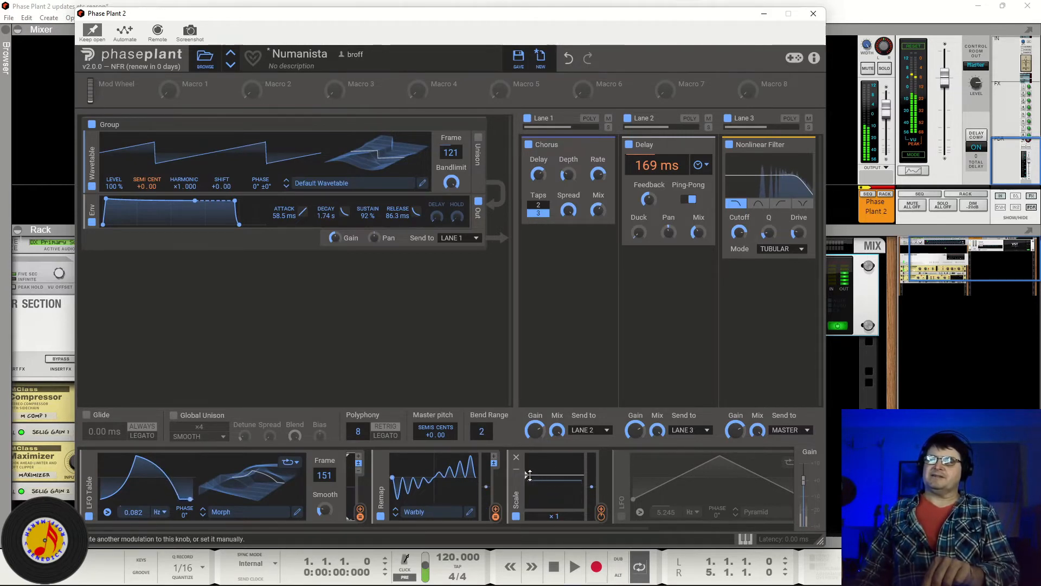
Step: Nudge the Scale modulator's curve slightly and toggle the Remap modulator off and back on
drag(531, 474, 529, 477)
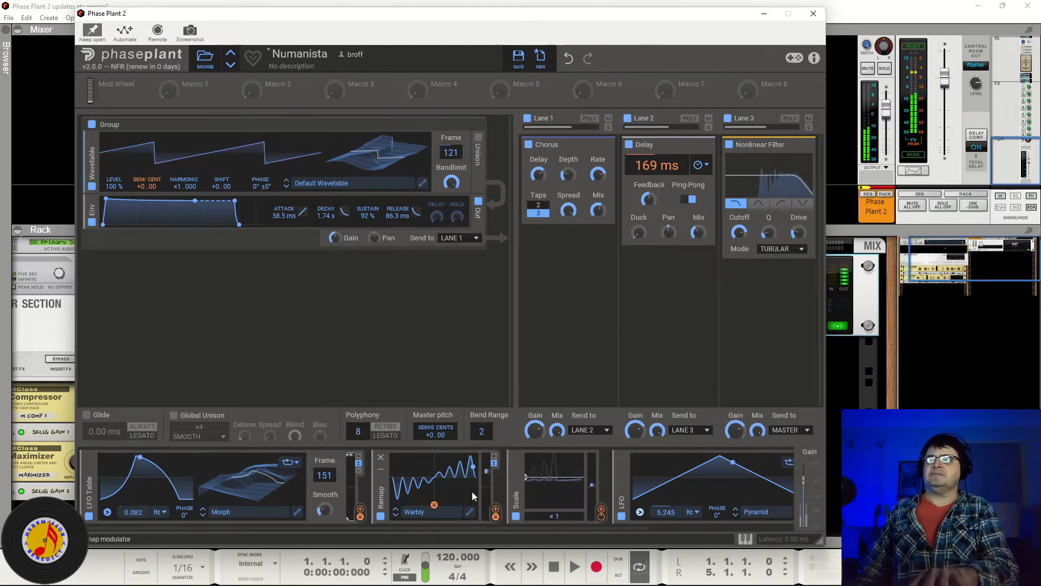
click(381, 516)
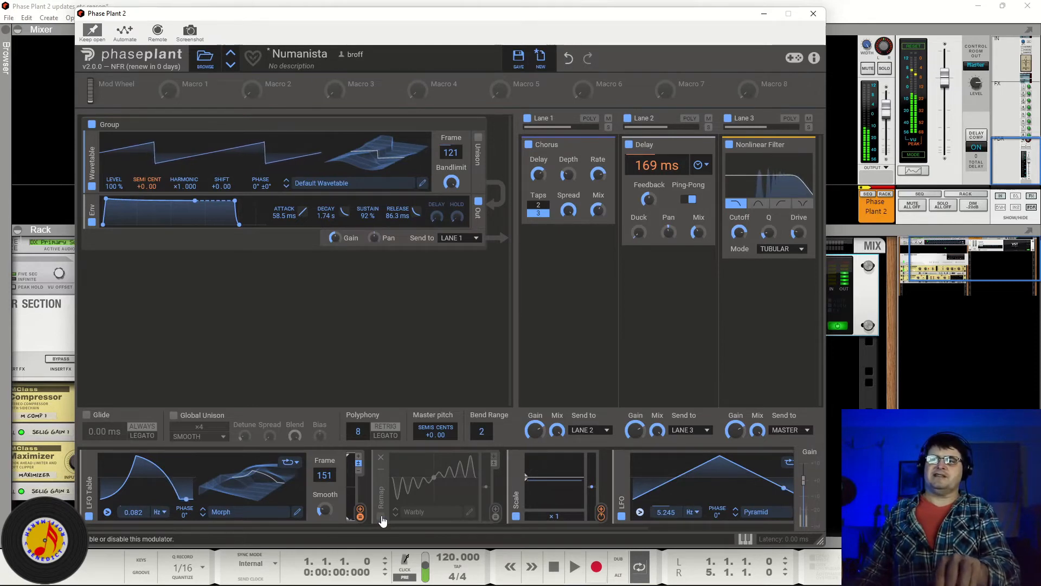
click(381, 517)
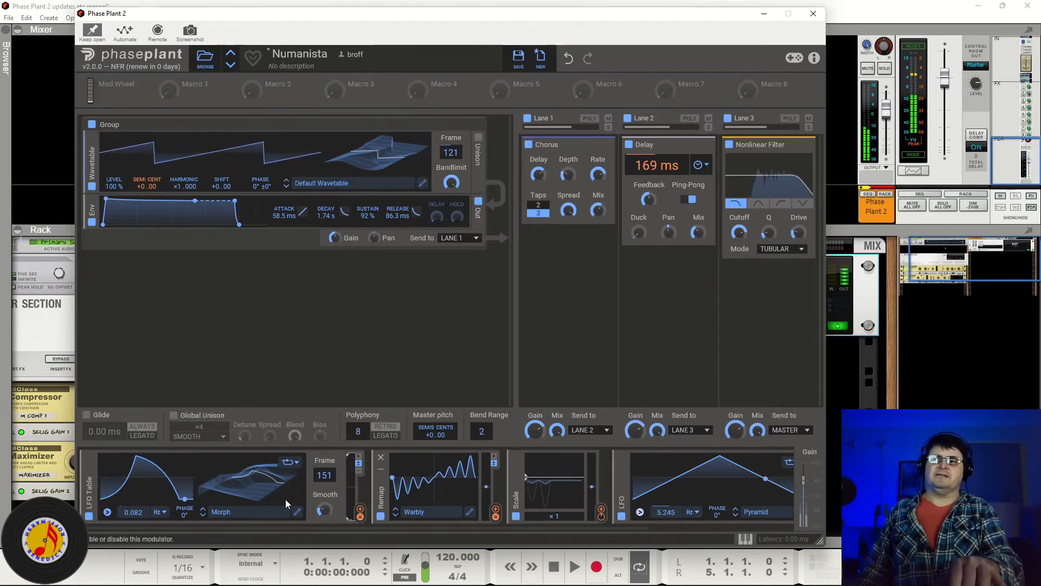
Step: Set the LFO Table modulator's rate to 0.162 Hz
drag(132, 512, 132, 505)
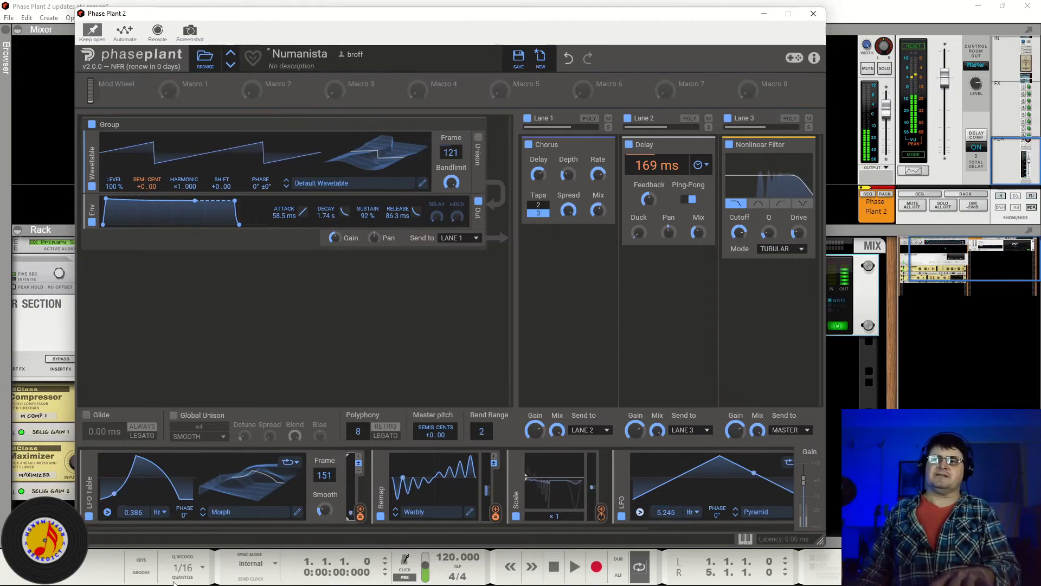
mouse_move(130, 513)
mouse_down()
mouse_move(130, 539)
mouse_move(133, 497)
mouse_up()
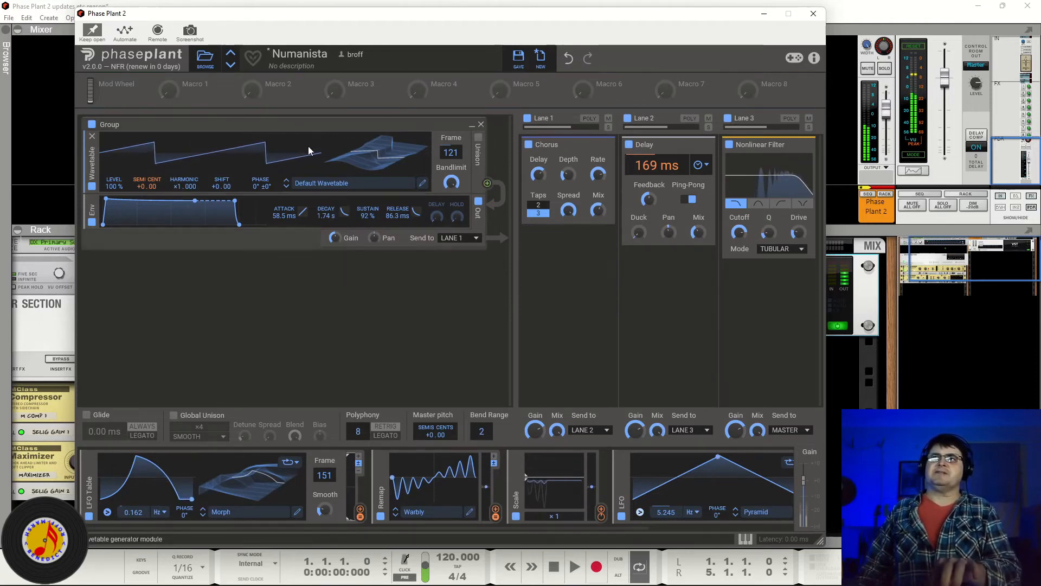
Step: Switch to the next preset, Windy Weather, and toggle the Phase Distortion snapin off and back on
click(231, 66)
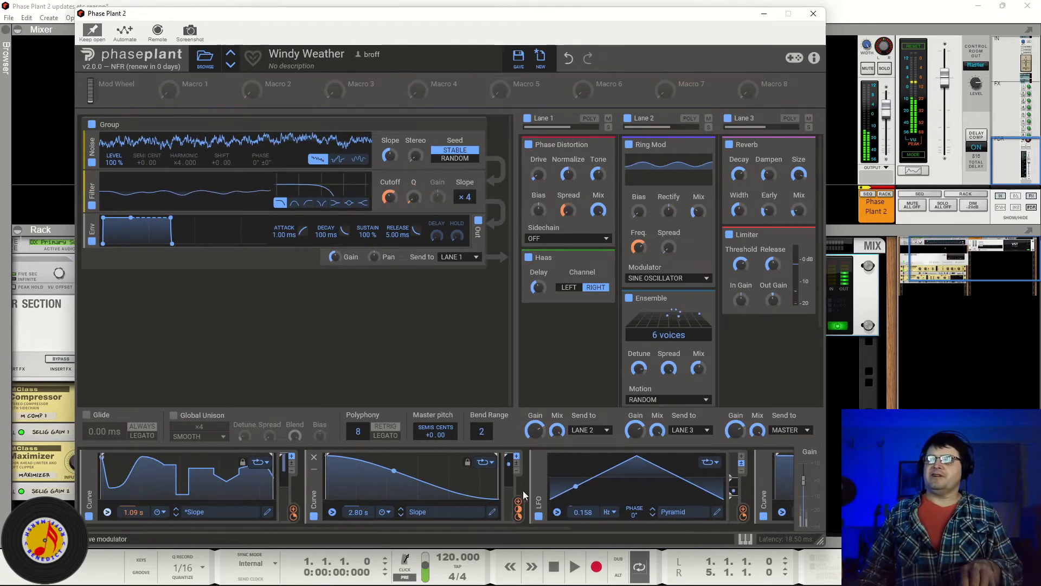
mouse_move(517, 515)
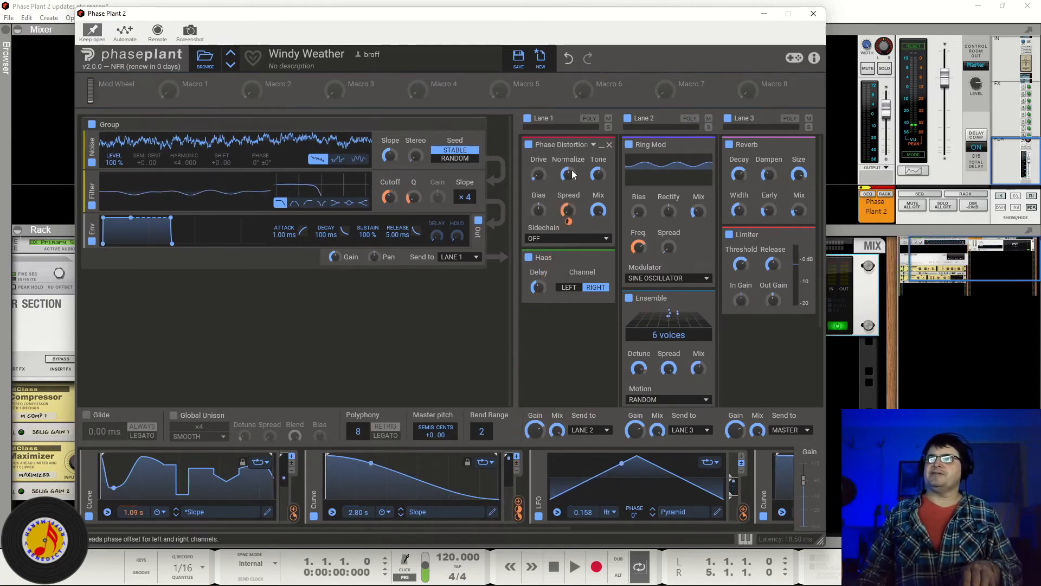
click(529, 144)
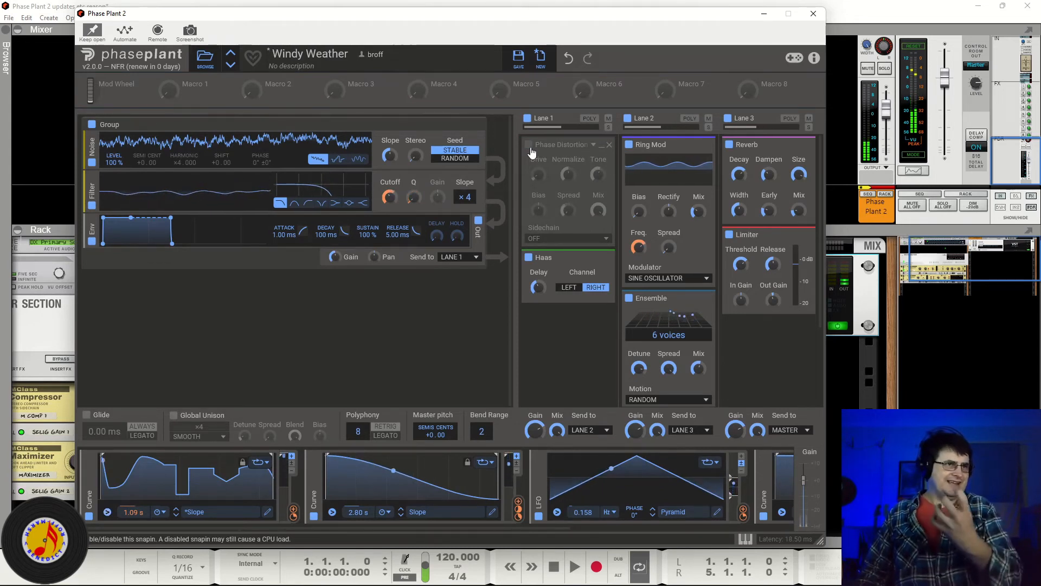
click(529, 145)
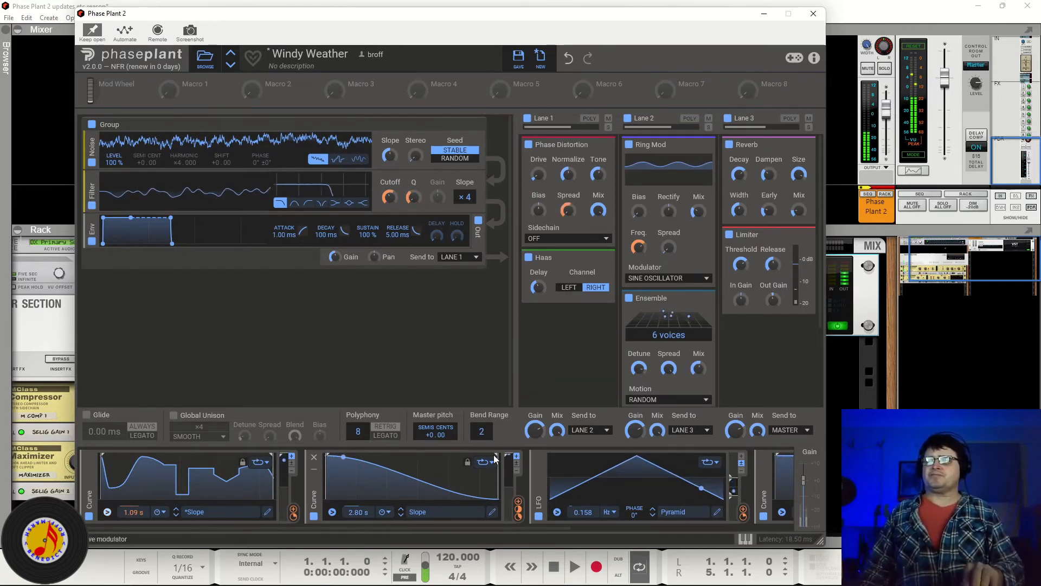
Step: Toggle the Ring Mod, Ensemble, Reverb and Limiter snapins off and back on one by one
mouse_move(293, 517)
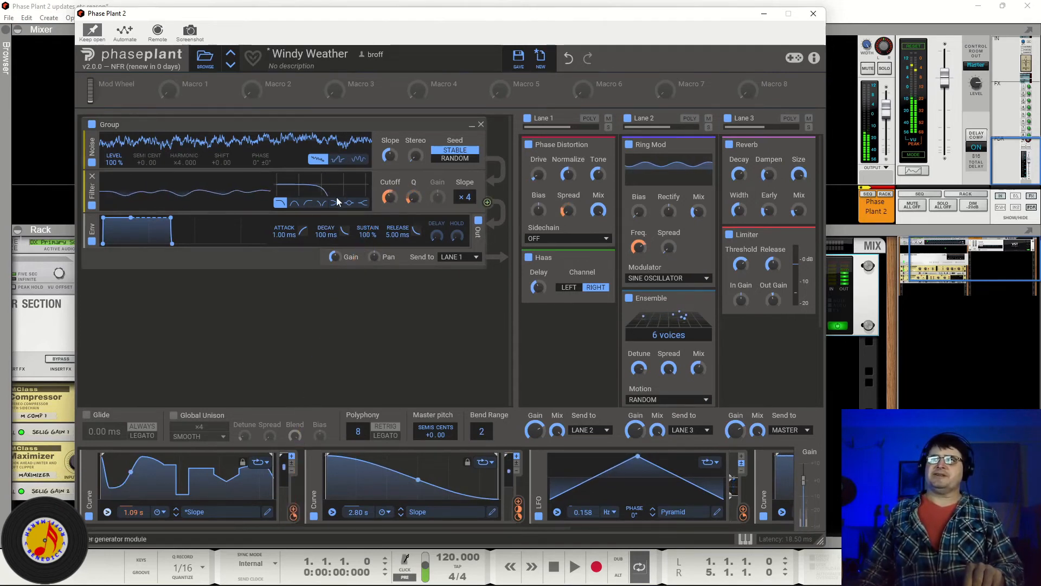
mouse_move(415, 210)
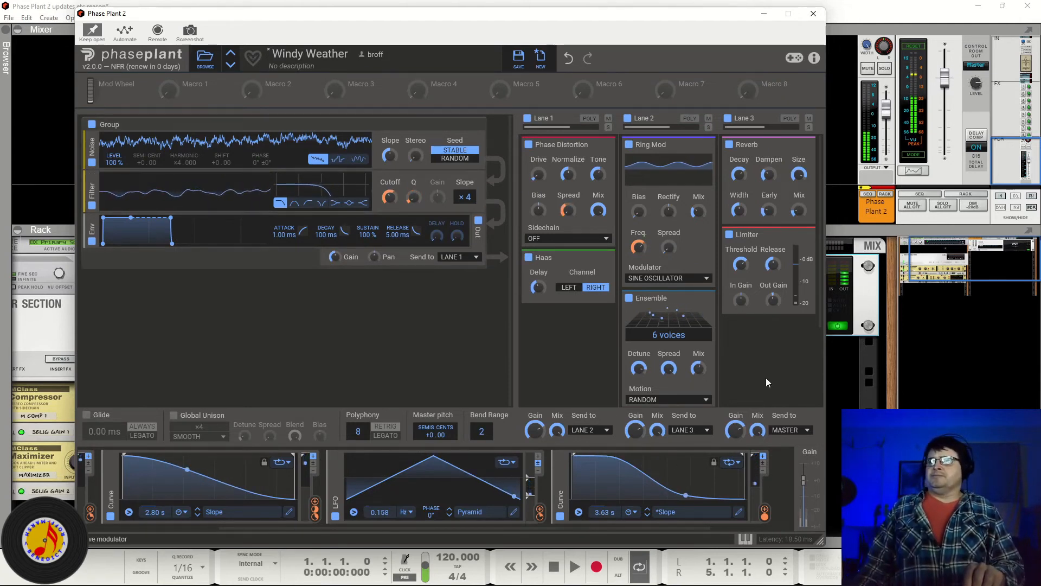
click(629, 145)
click(630, 145)
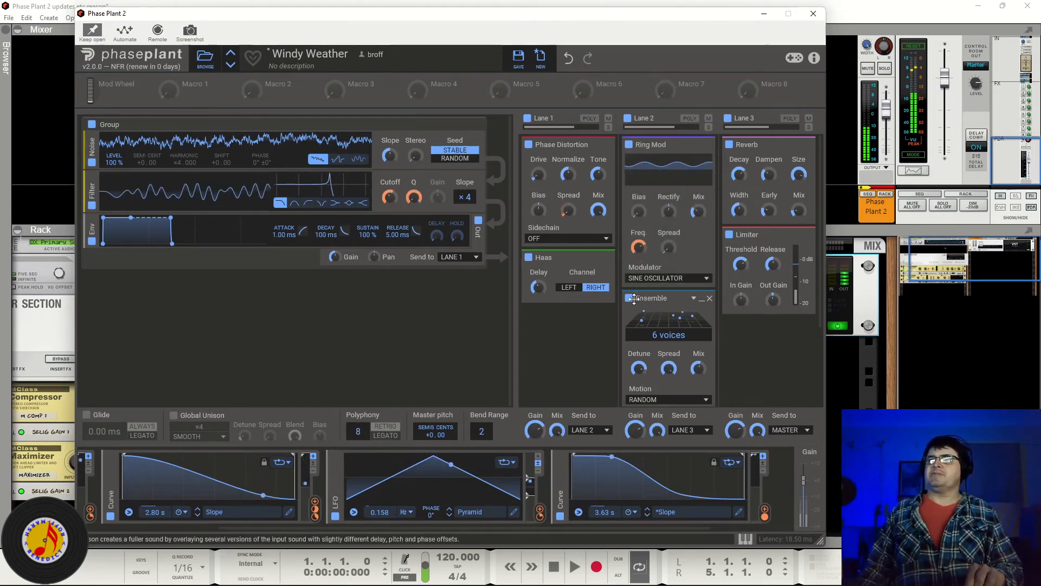
click(630, 299)
click(630, 299)
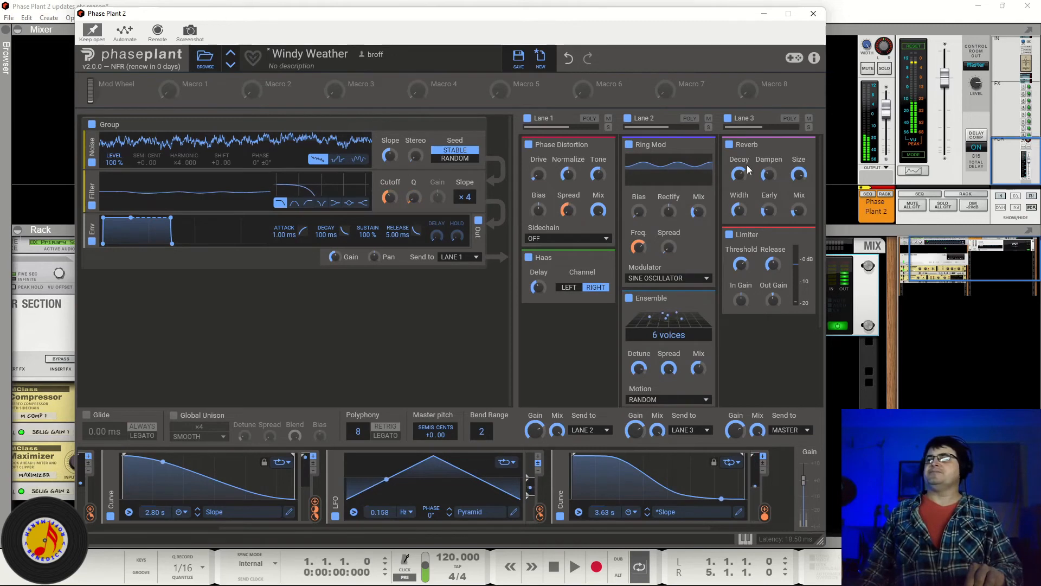
click(729, 146)
click(729, 146)
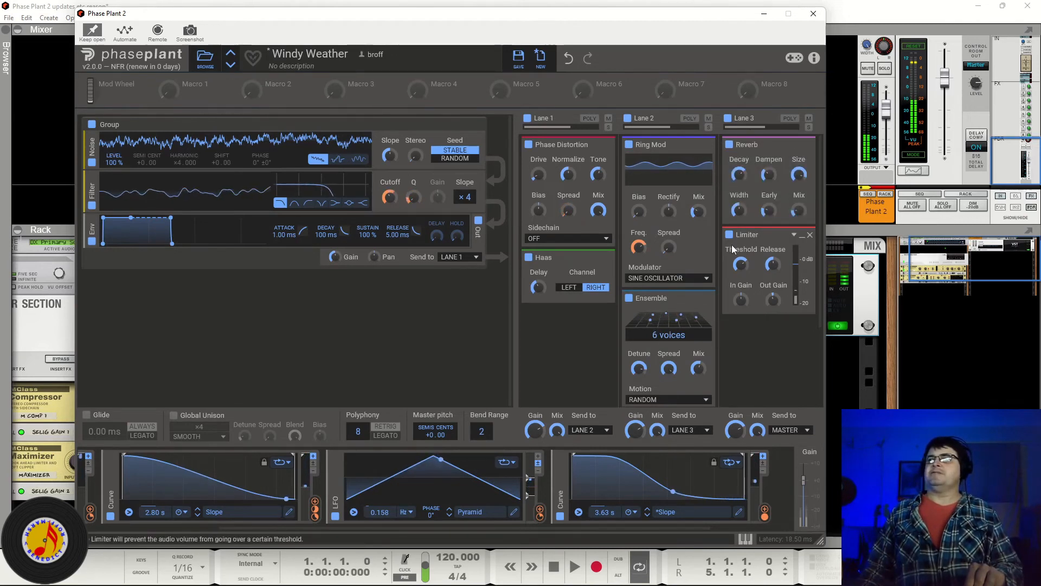
click(730, 235)
click(729, 235)
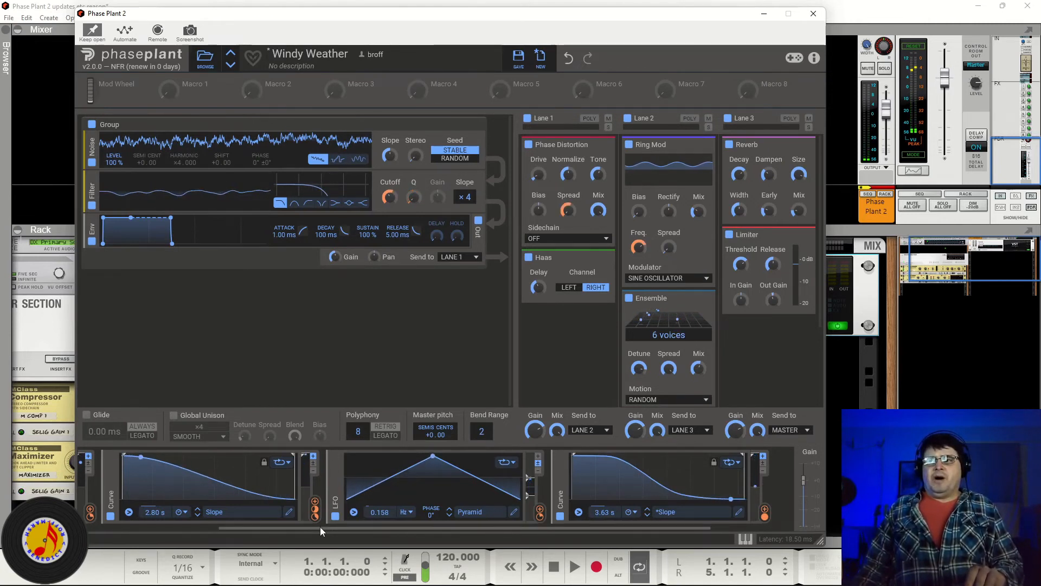
Step: Disable Lane 1, Lane 2 and Lane 3, then re-enable all three lanes
drag(320, 526, 132, 531)
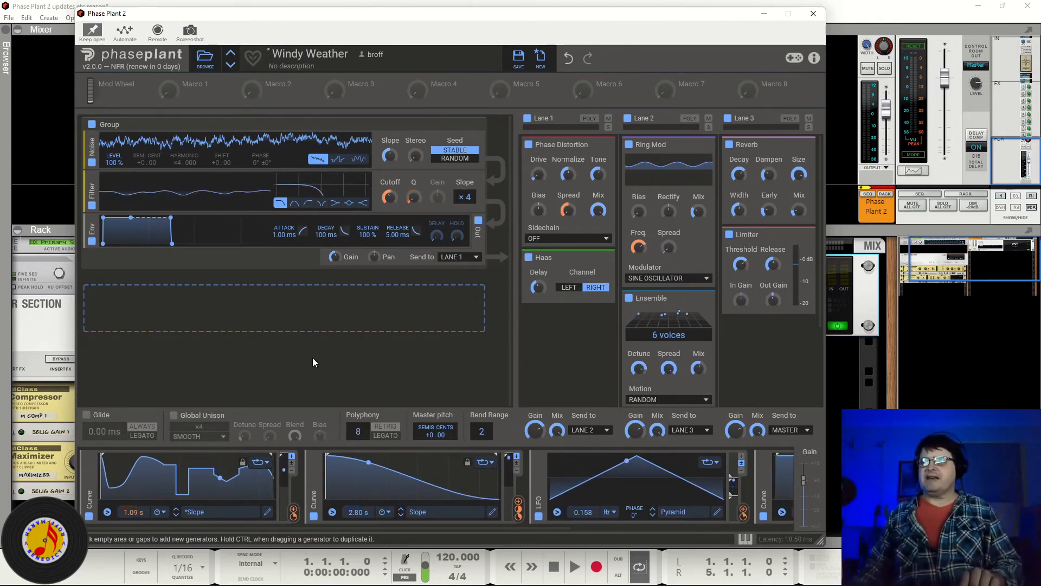
click(527, 119)
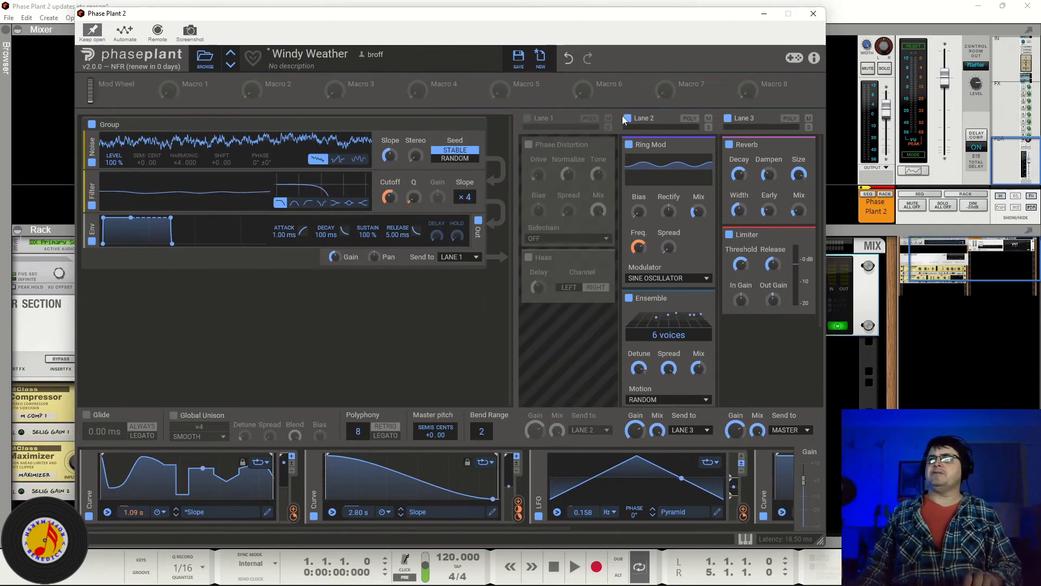
click(628, 118)
click(728, 118)
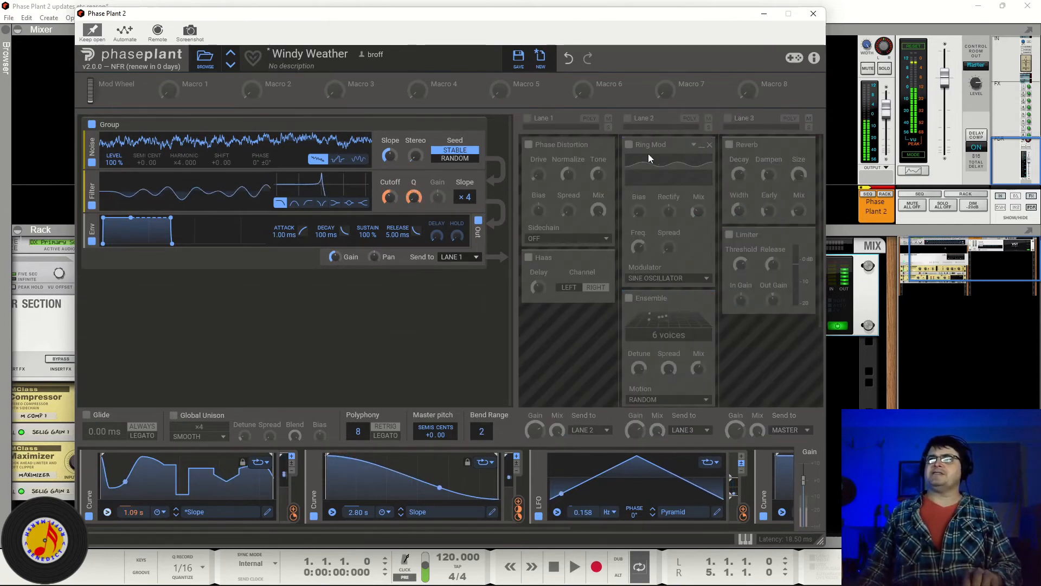
click(528, 119)
click(628, 119)
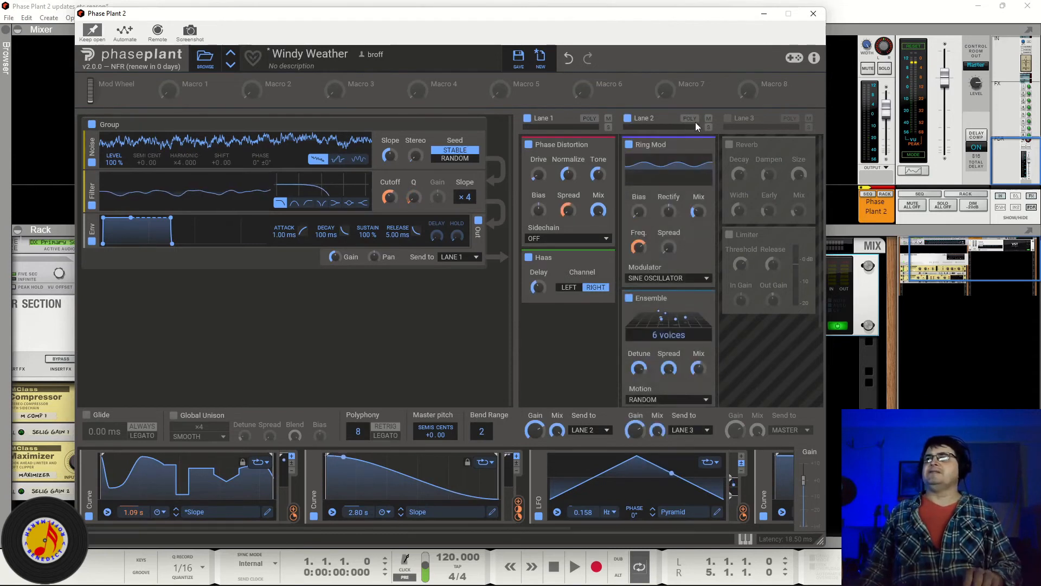
click(727, 119)
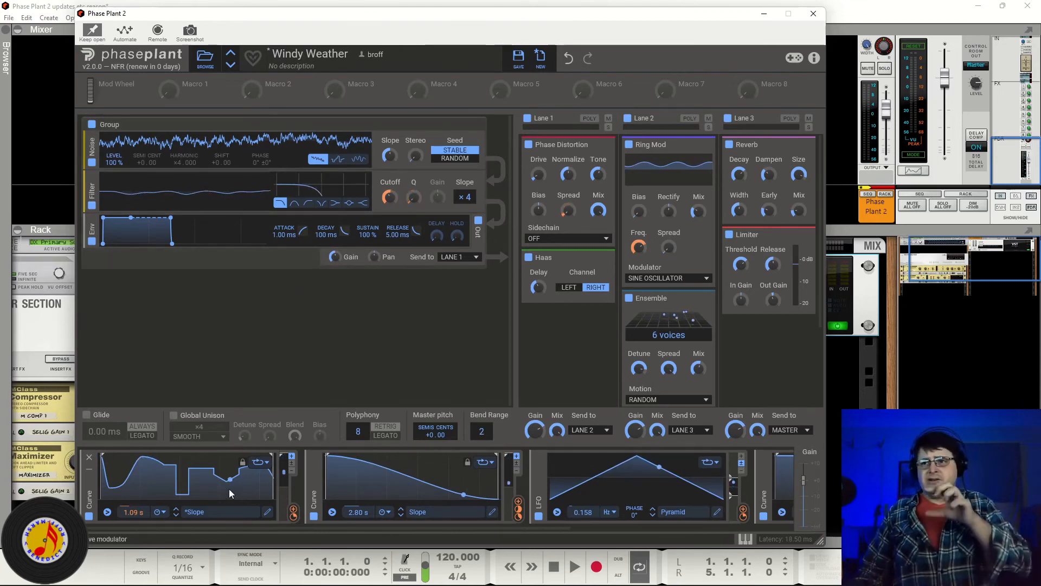
Step: Browse the user presets, auditioning Flippy Blippy and Elektrick Piano, and load Double Bounce Brass
click(206, 59)
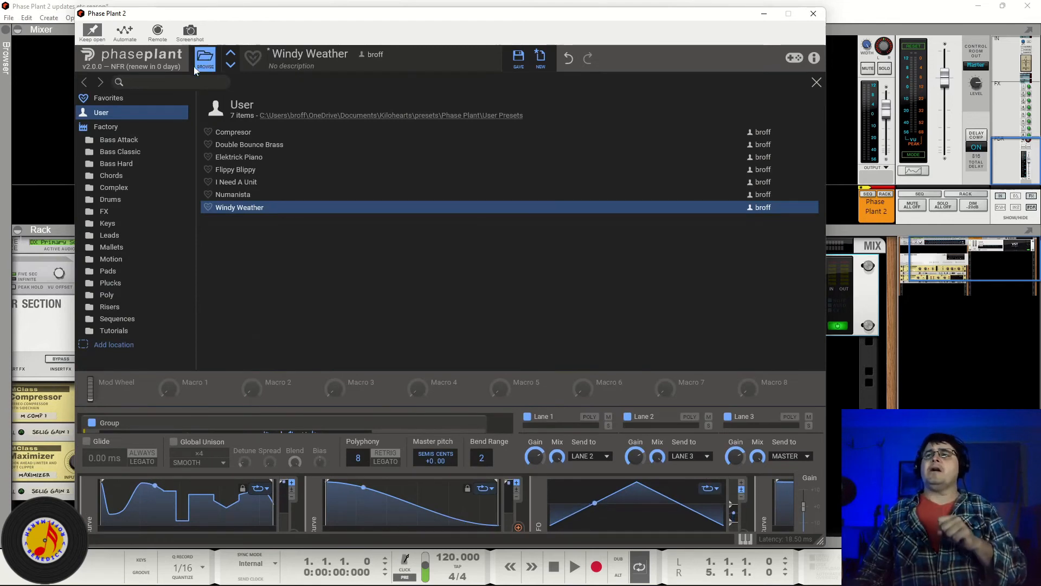
click(204, 61)
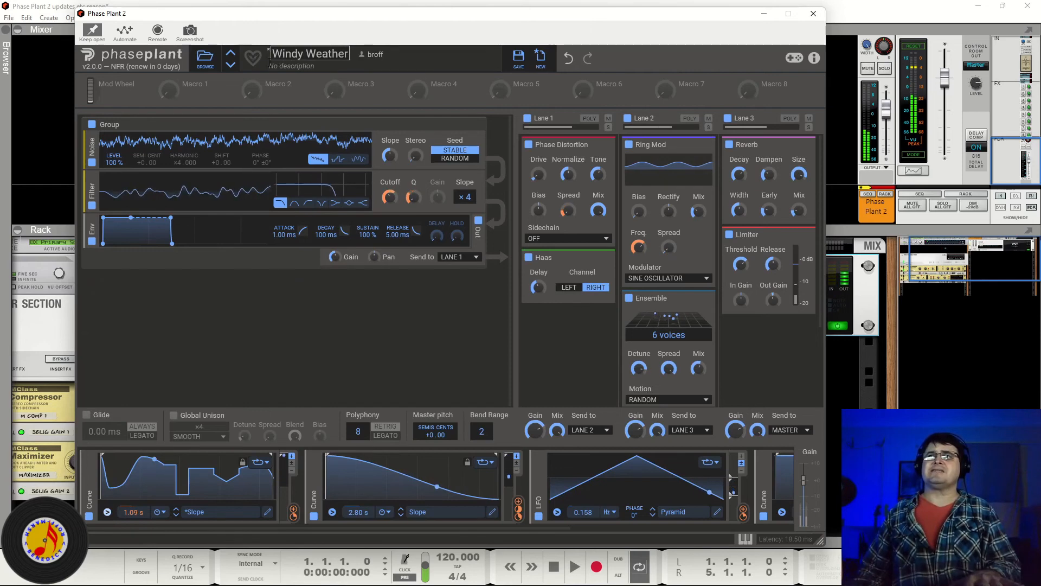
click(211, 61)
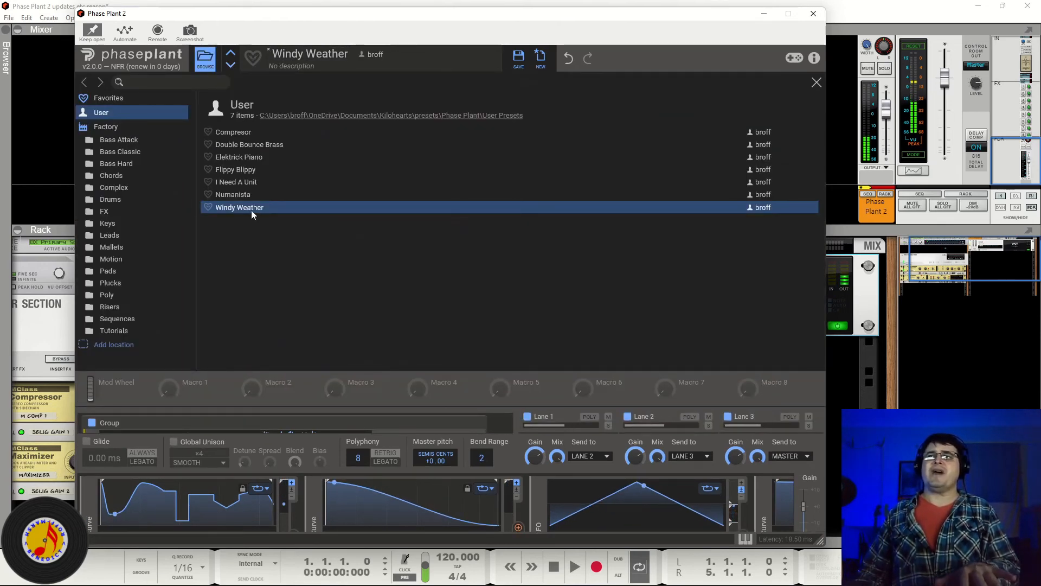
click(243, 171)
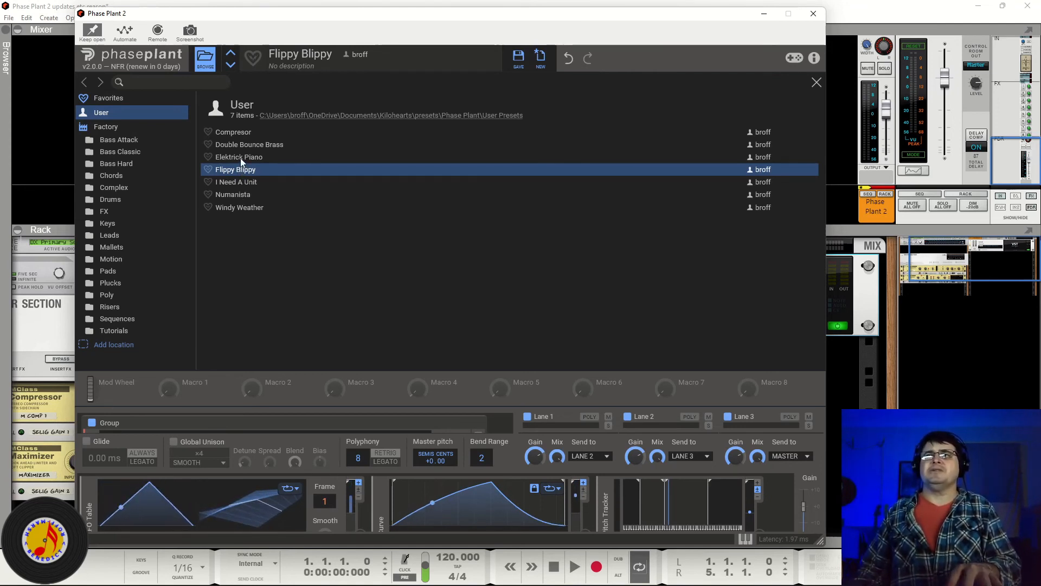
click(240, 158)
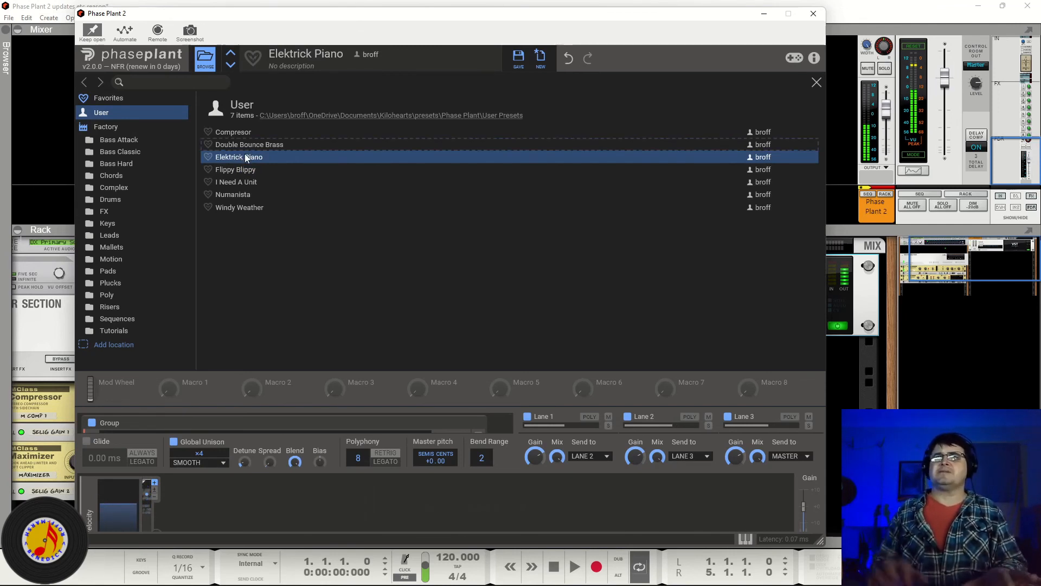
key(Up)
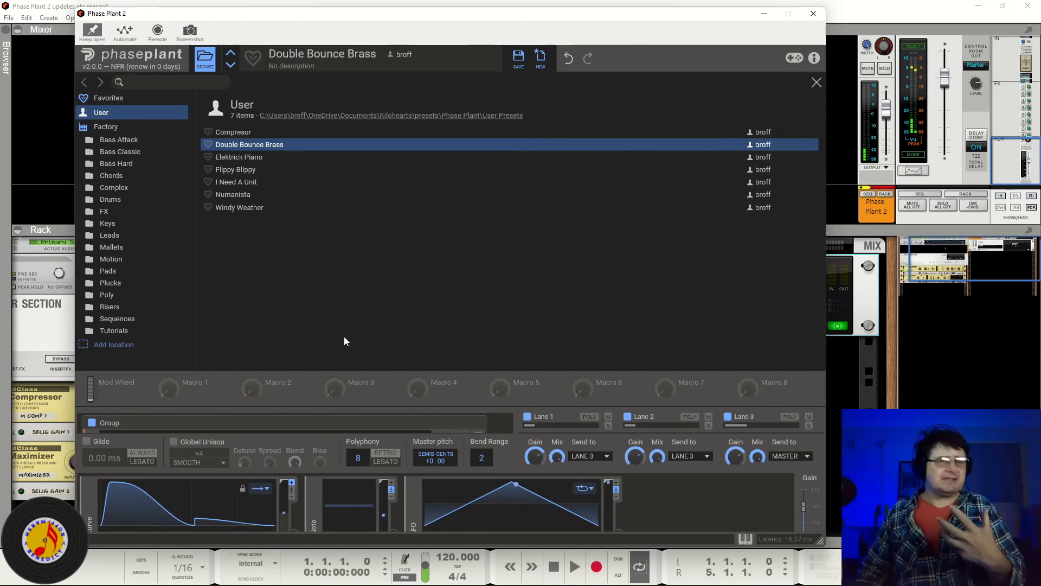
click(205, 59)
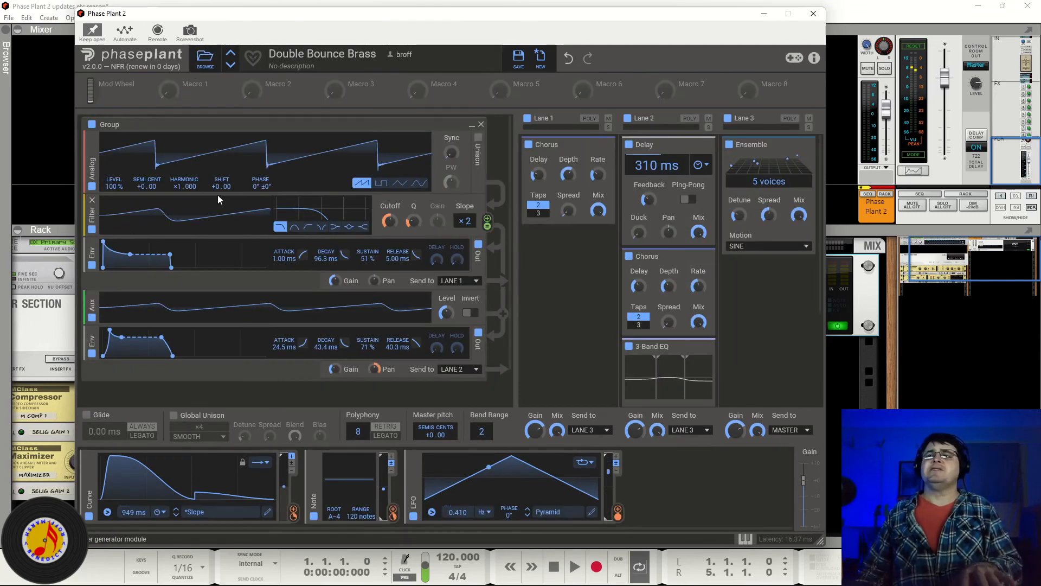